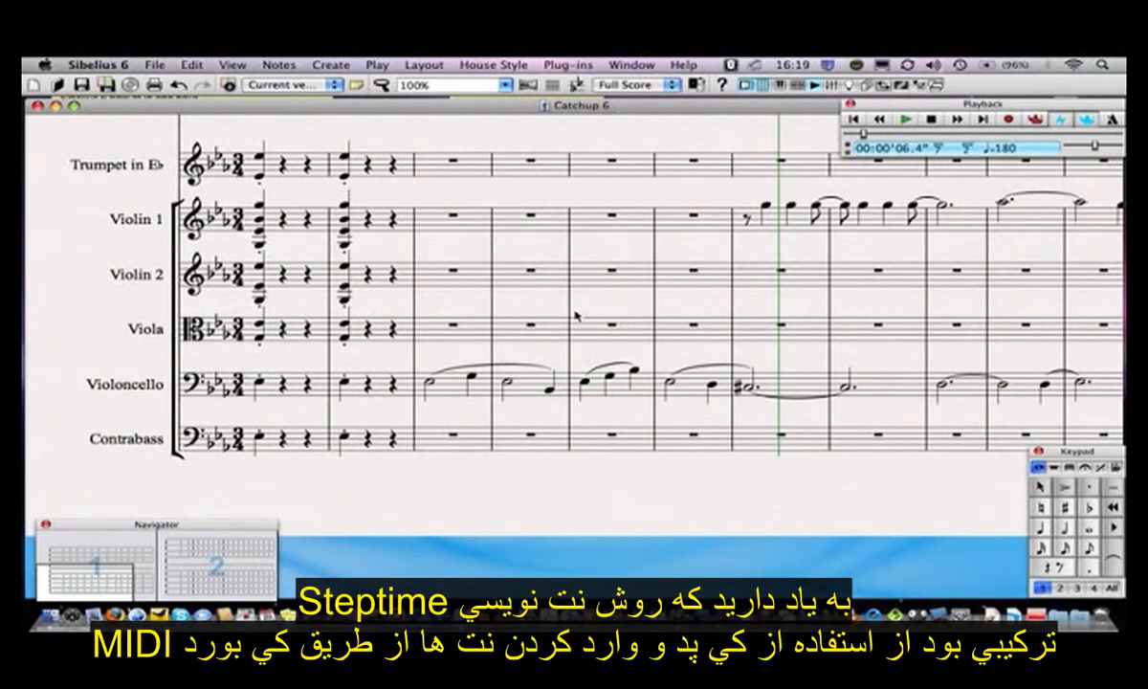
# Start note input in the Viola's first empty bar, choosing a dotted half note with a one-stroke tremolo.
pyautogui.click(455, 323)
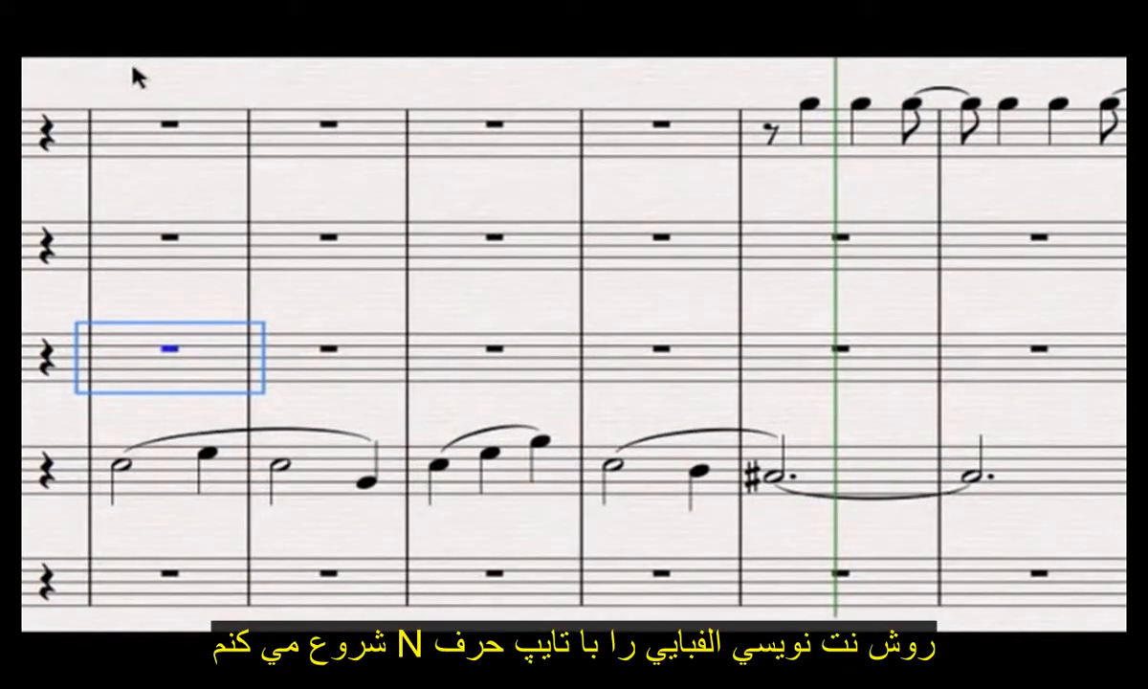
pyautogui.press('n')
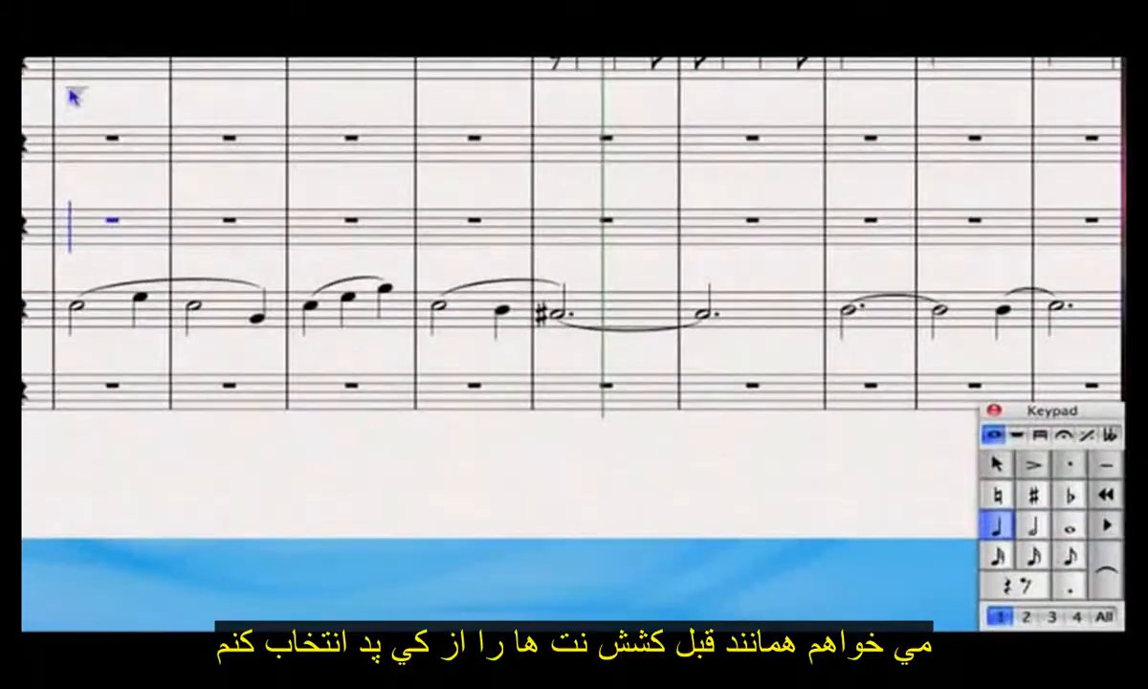
pyautogui.press('5')
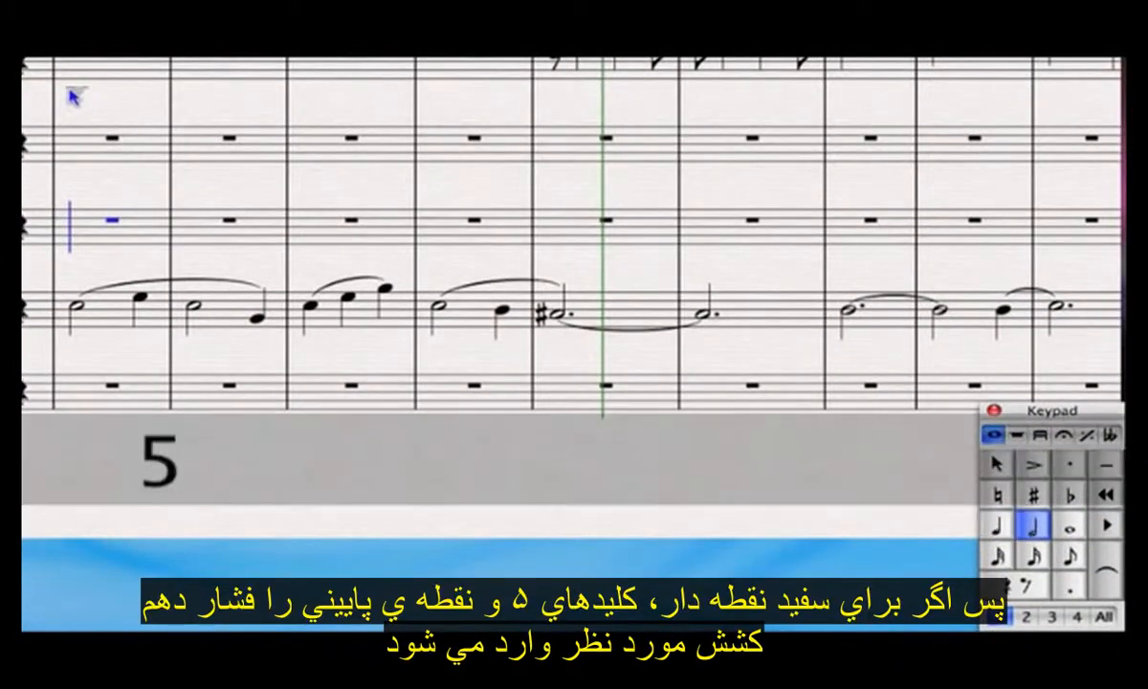
pyautogui.press('.')
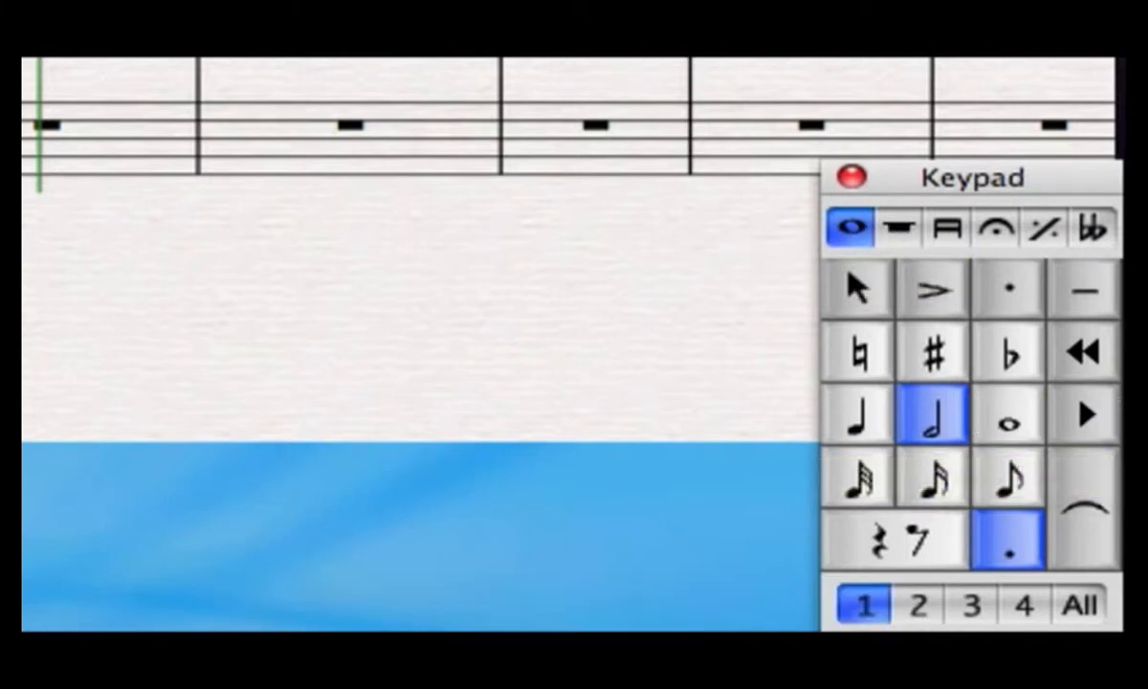
pyautogui.press('KP_Add')
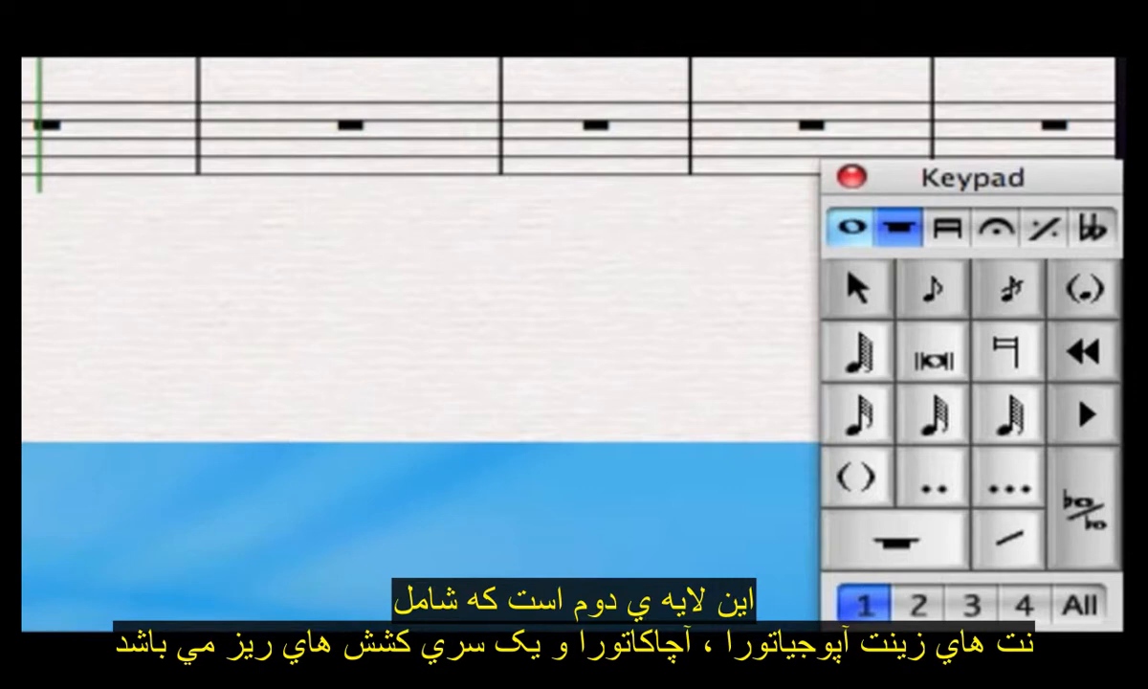
pyautogui.press('F9')
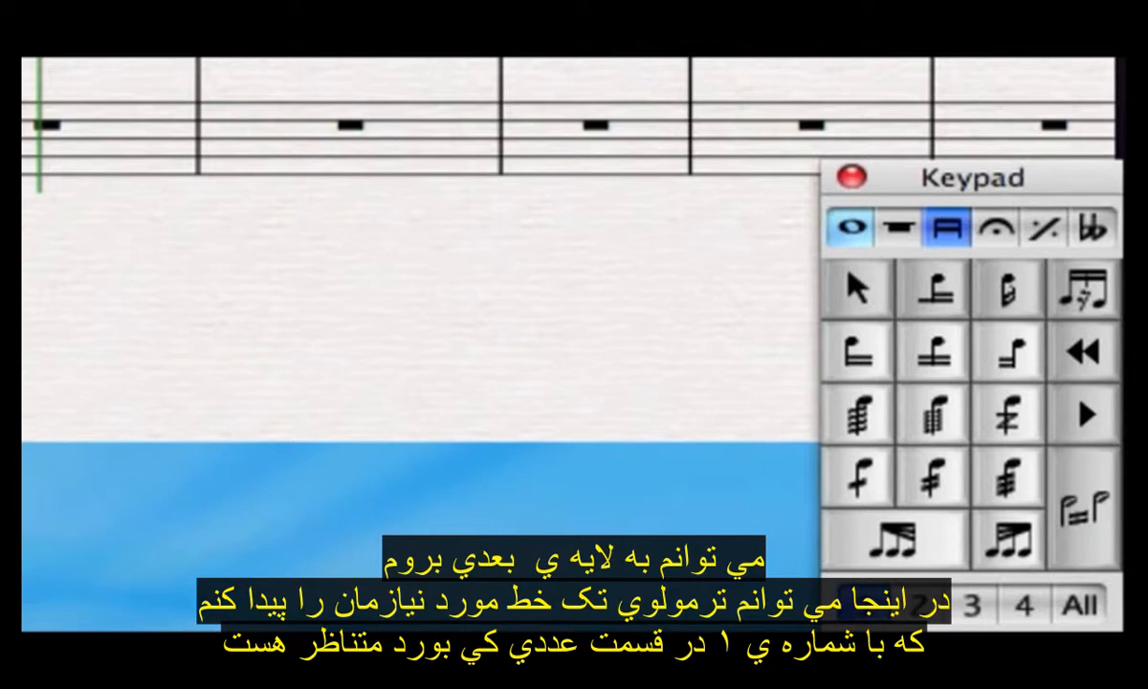
pyautogui.press('1')
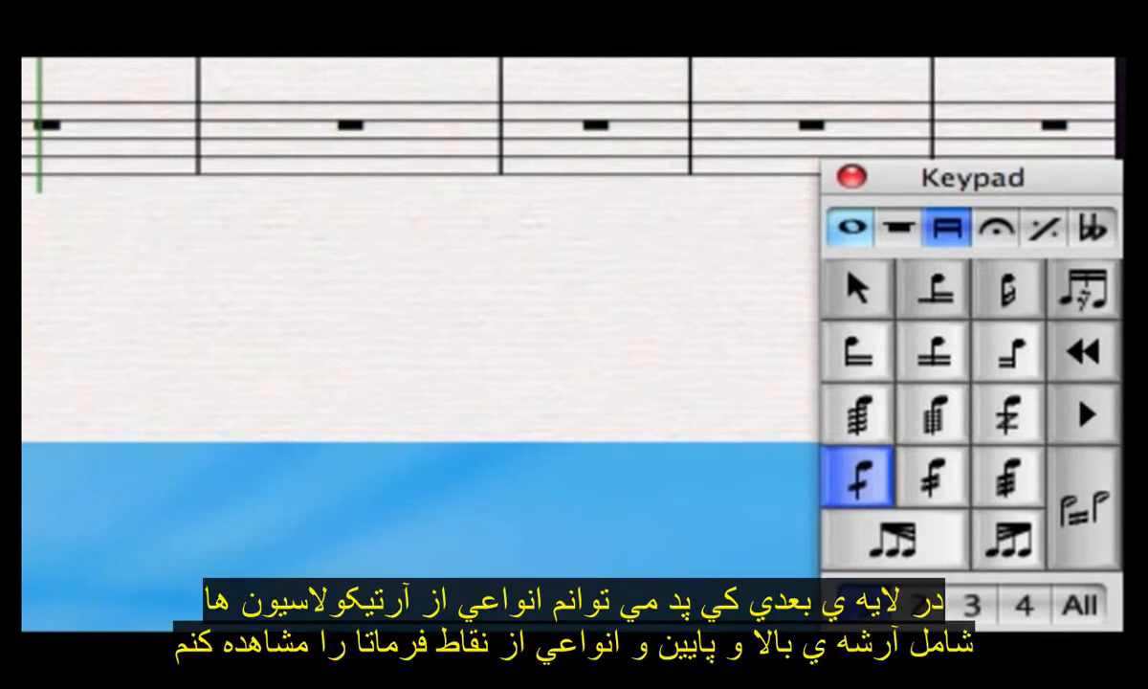
# Look through the remaining Keypad layouts, recheck the tremolo choice on the third layout, and return to the first layout.
pyautogui.press('KP_Add')
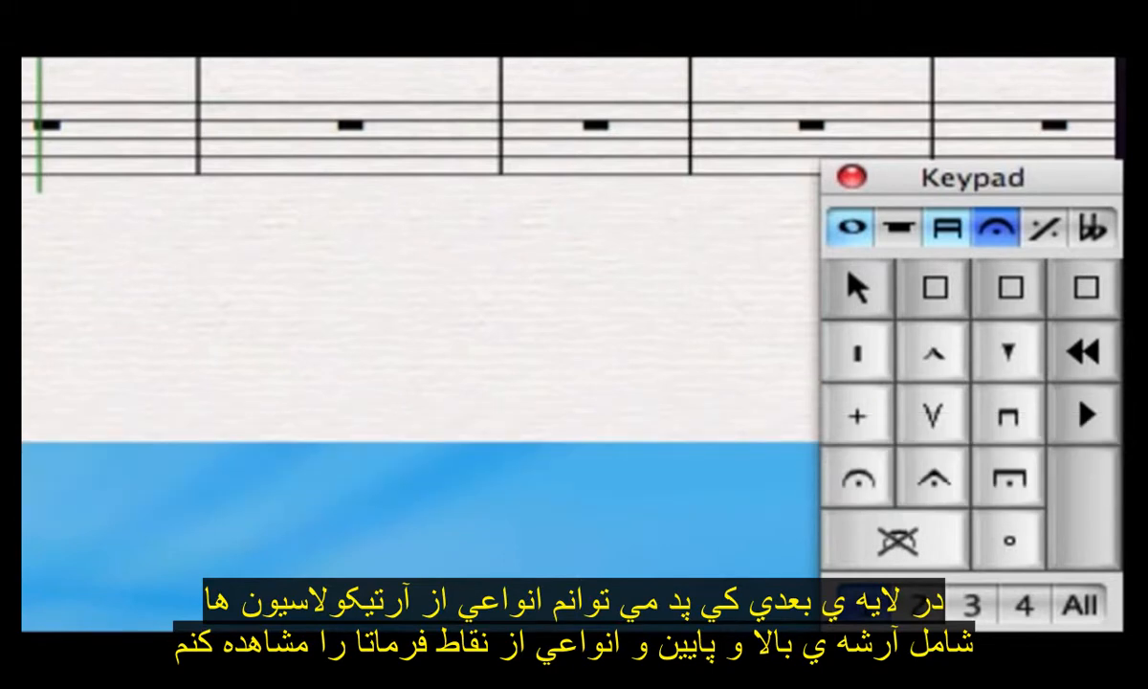
pyautogui.press('KP_Add')
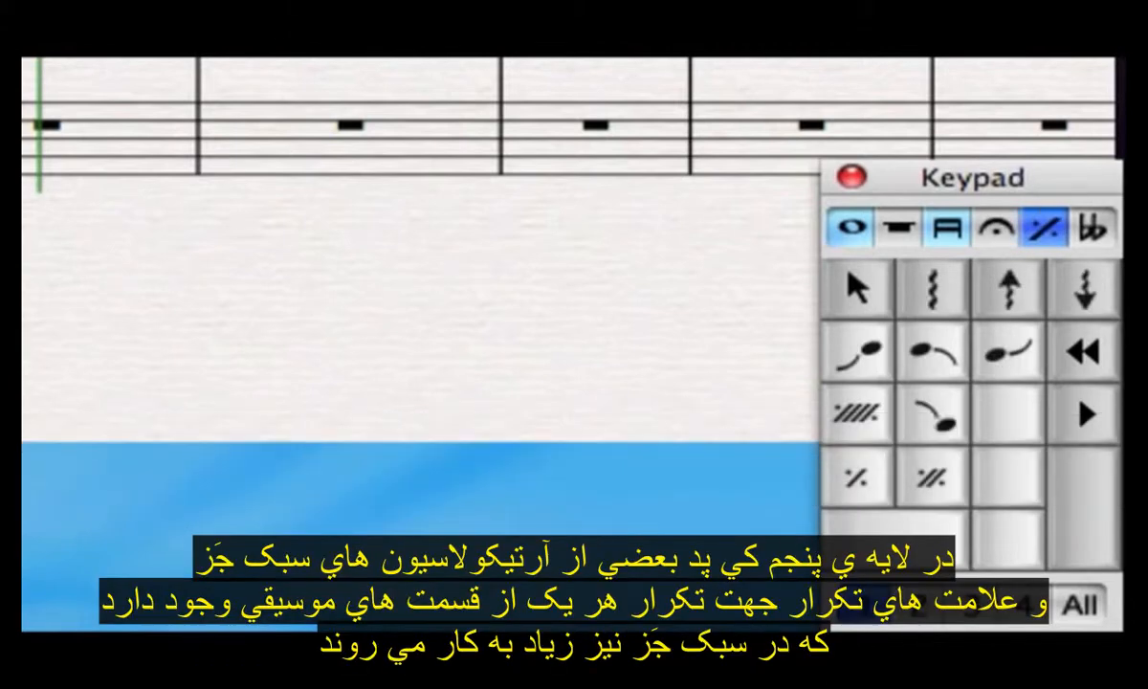
pyautogui.press('KP_Add')
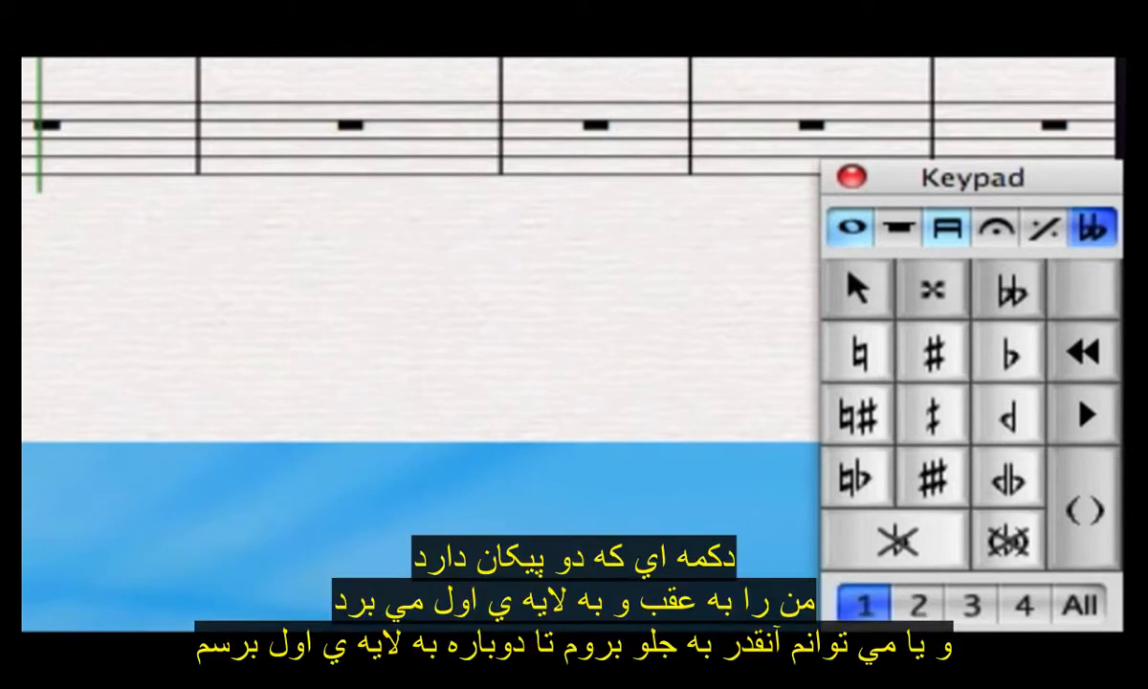
pyautogui.press('KP_Subtract')
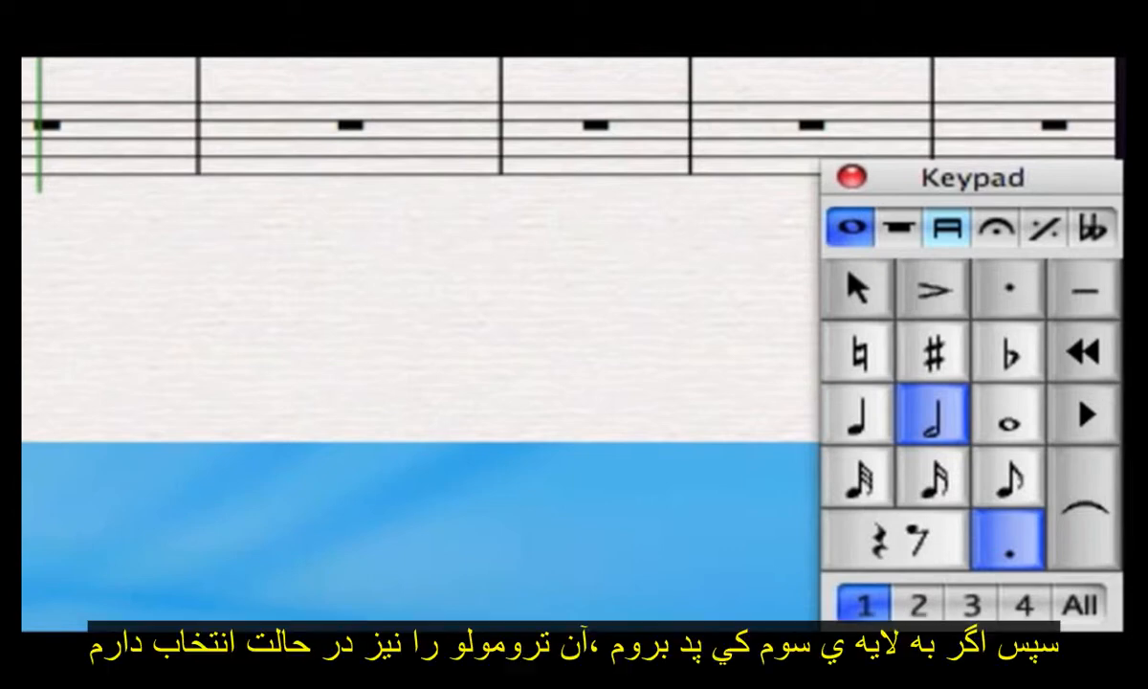
pyautogui.press('KP_Add')
pyautogui.press('KP_Add')
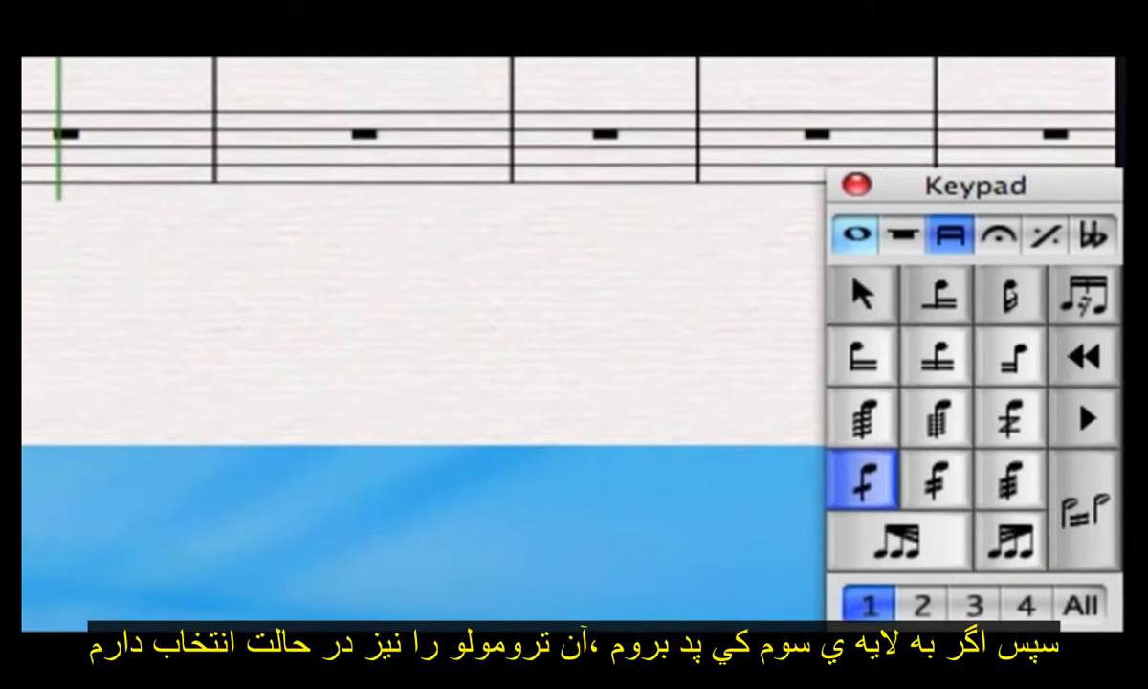
pyautogui.press('KP_Subtract')
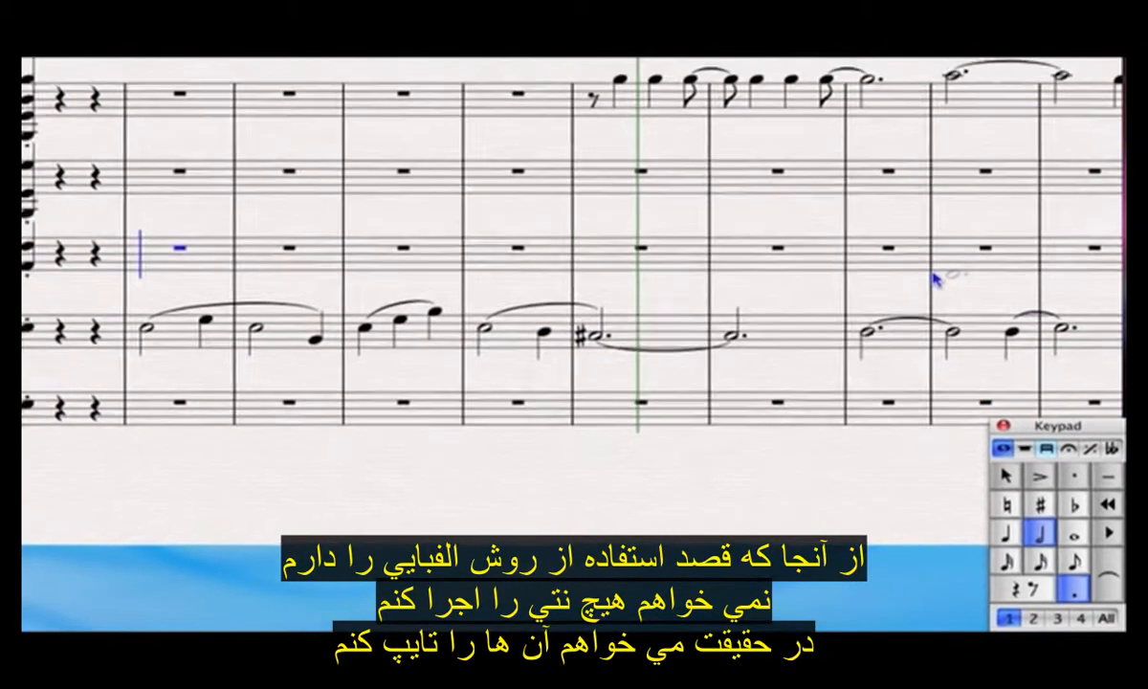
# Enter a dotted half note B with one-stroke tremolo in each of the Viola's first six empty bars.
pyautogui.press('b')
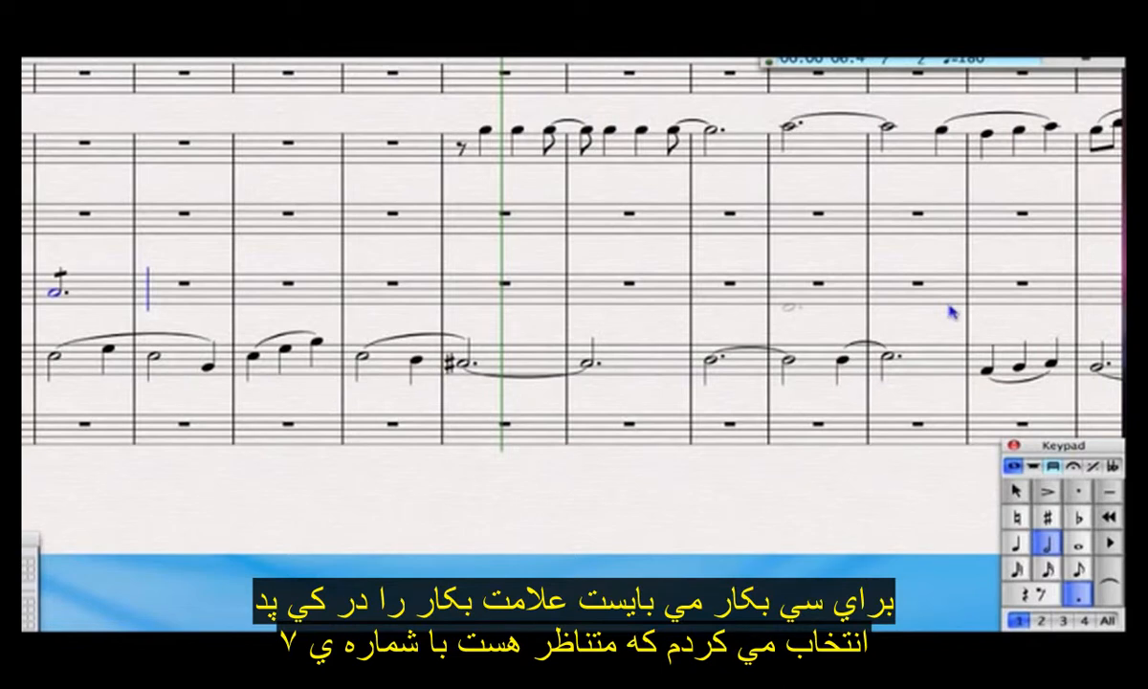
pyautogui.press('b')
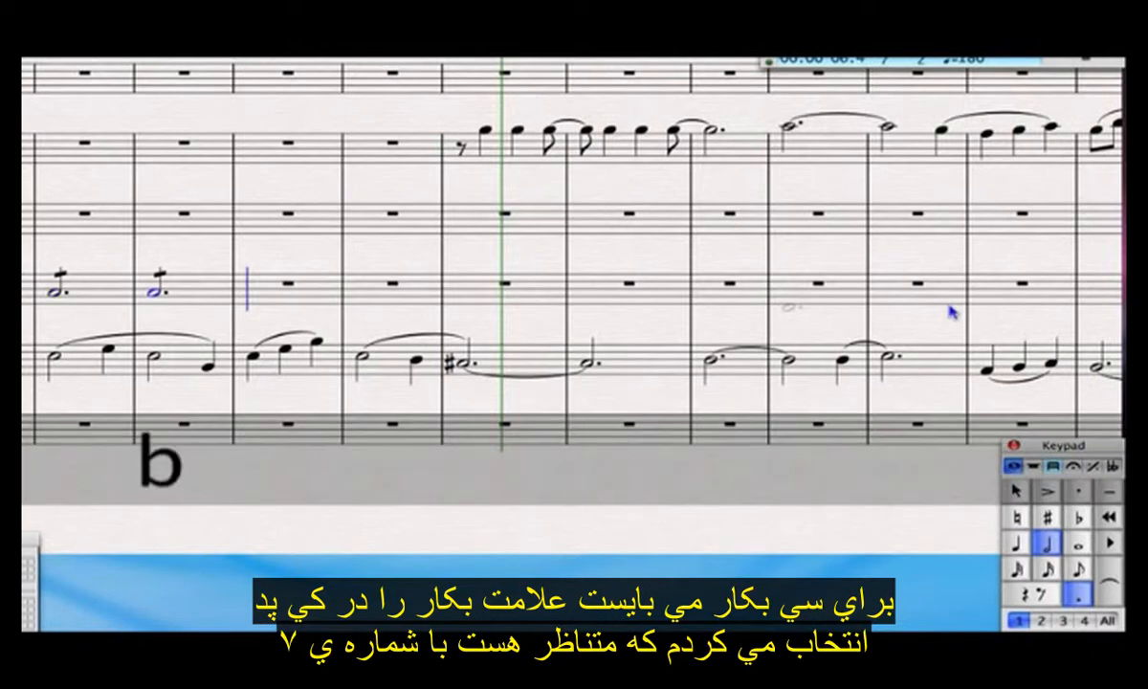
pyautogui.press('b')
pyautogui.press('b')
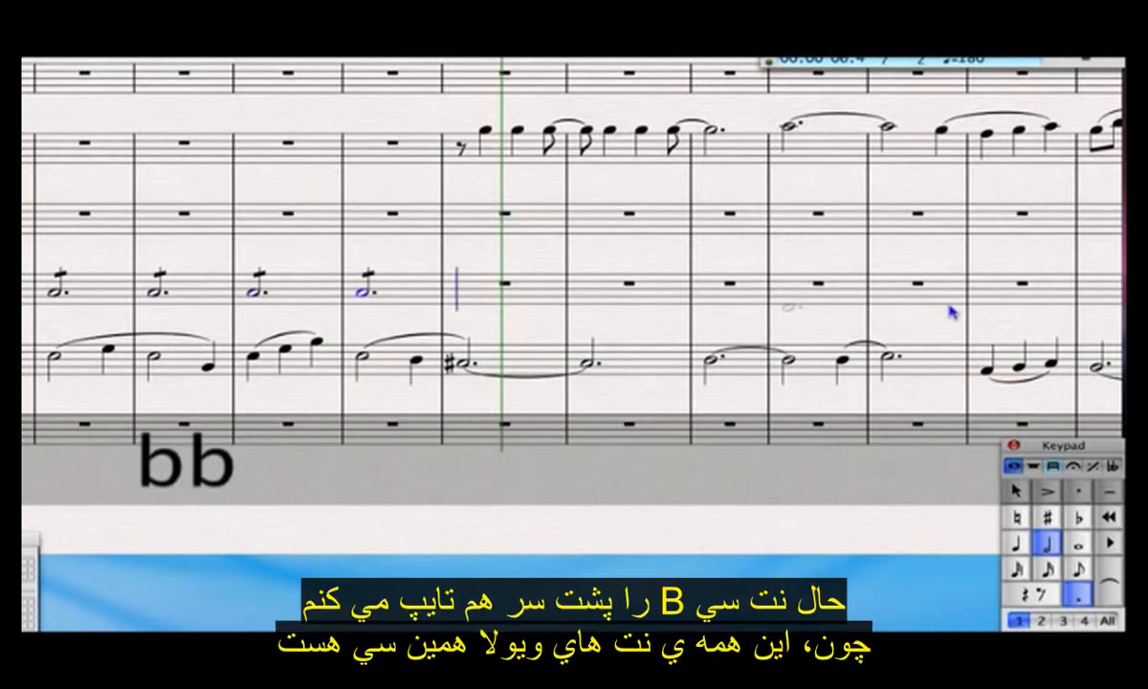
pyautogui.press('b')
pyautogui.press('b')
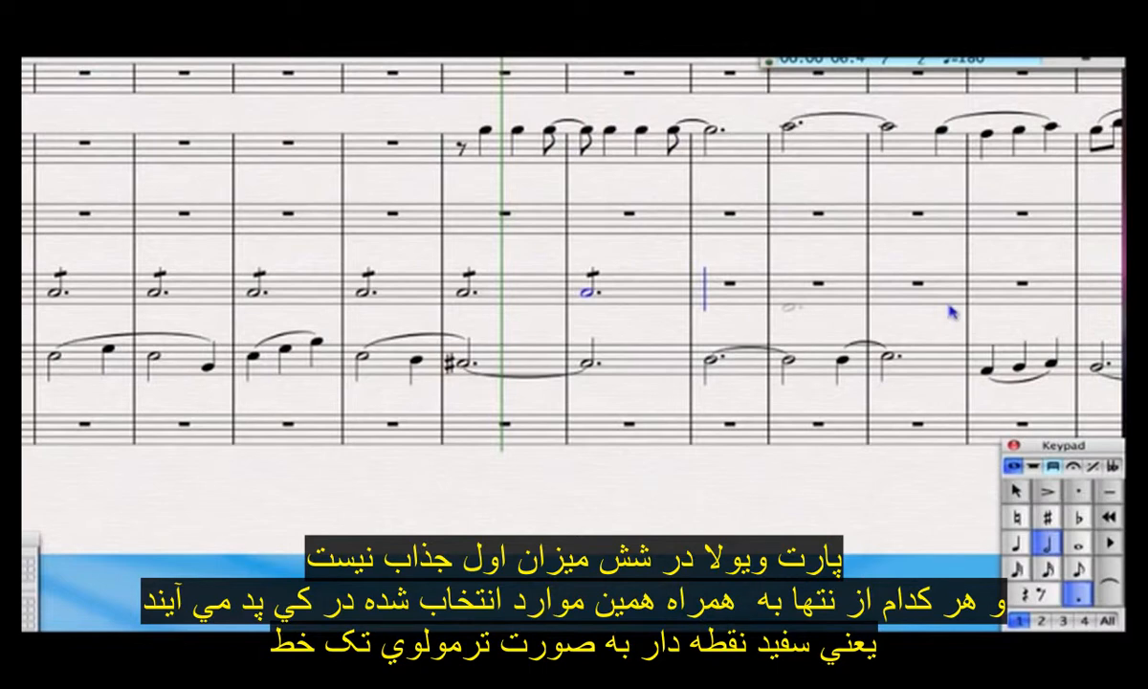
# Turn off the tremolo and fill the next Viola bar with a quarter note B and two quarter rests.
pyautogui.press('KP_Add')
pyautogui.press('KP_Add')
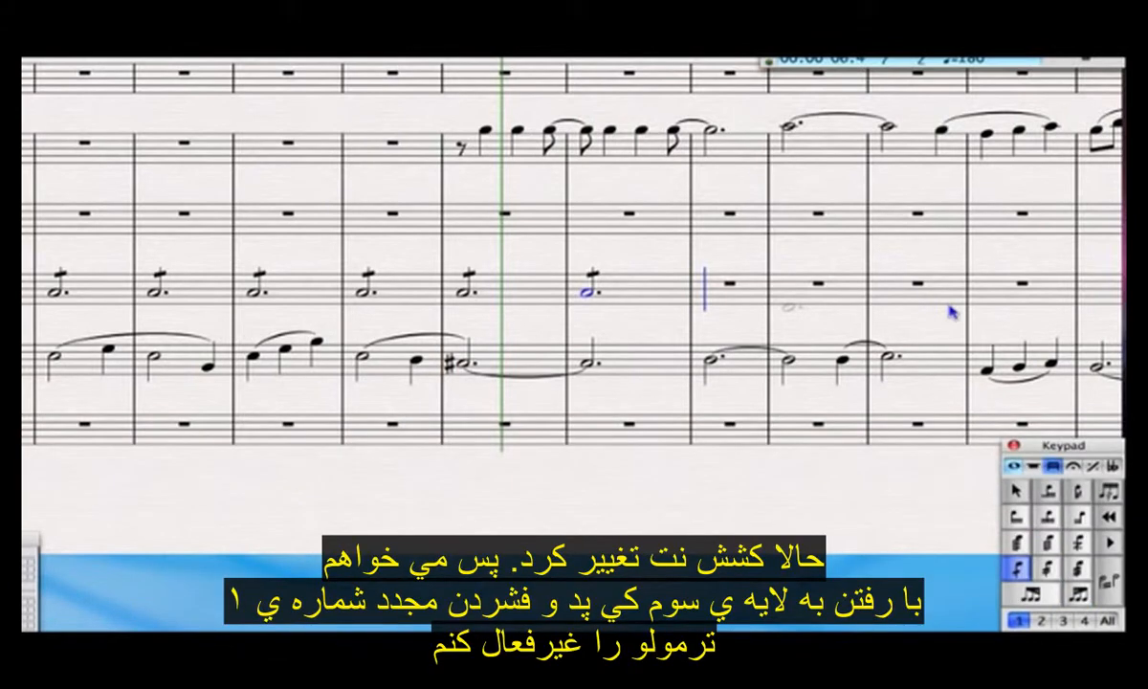
pyautogui.press('1')
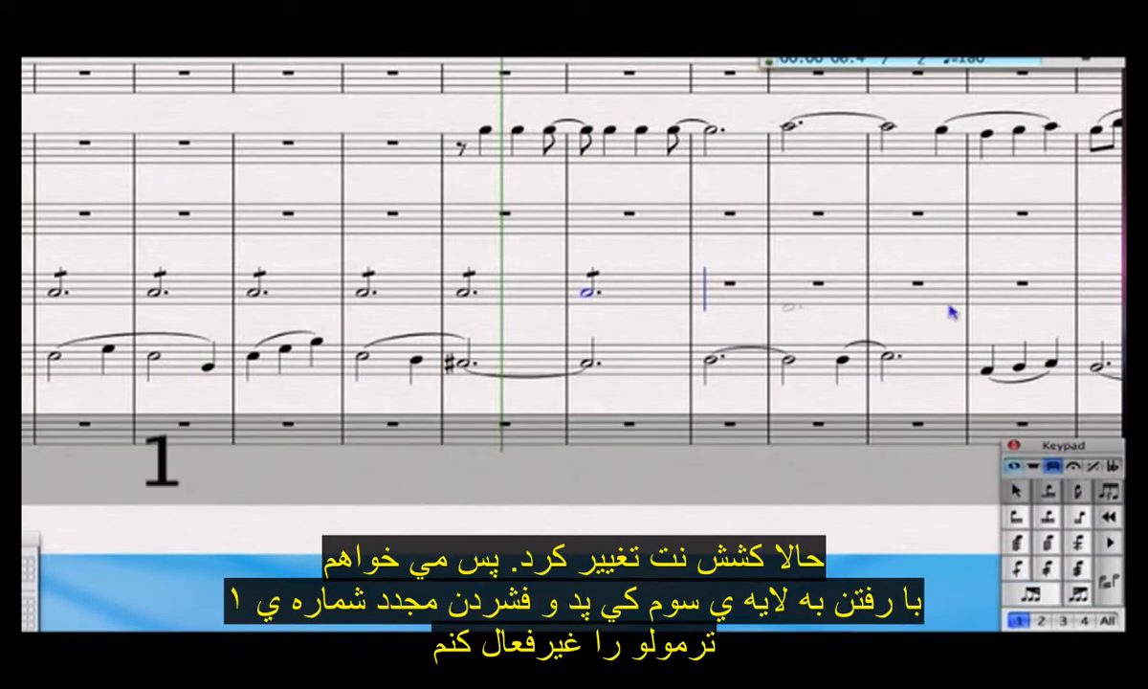
pyautogui.press('-')
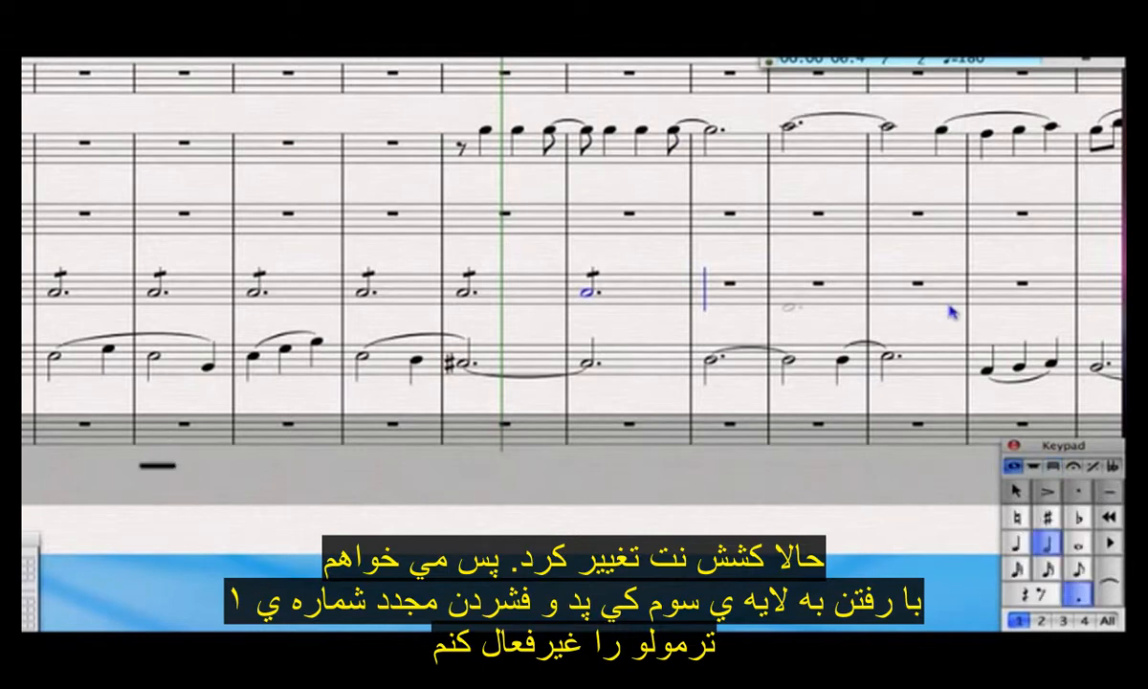
pyautogui.press('4')
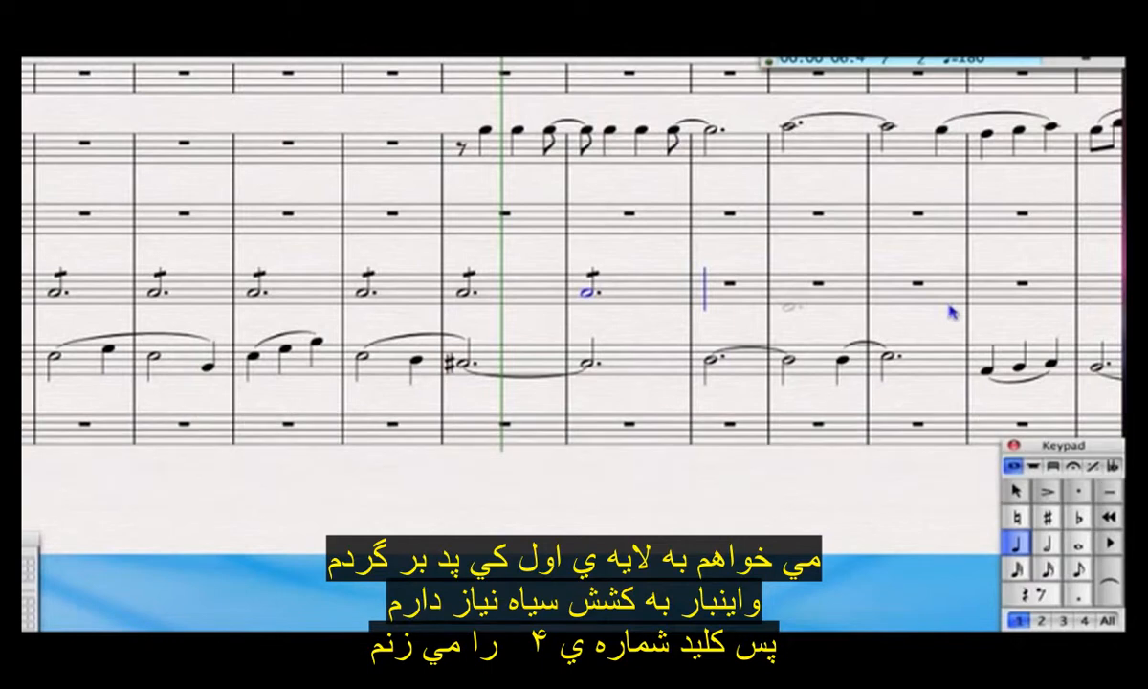
pyautogui.press('b')
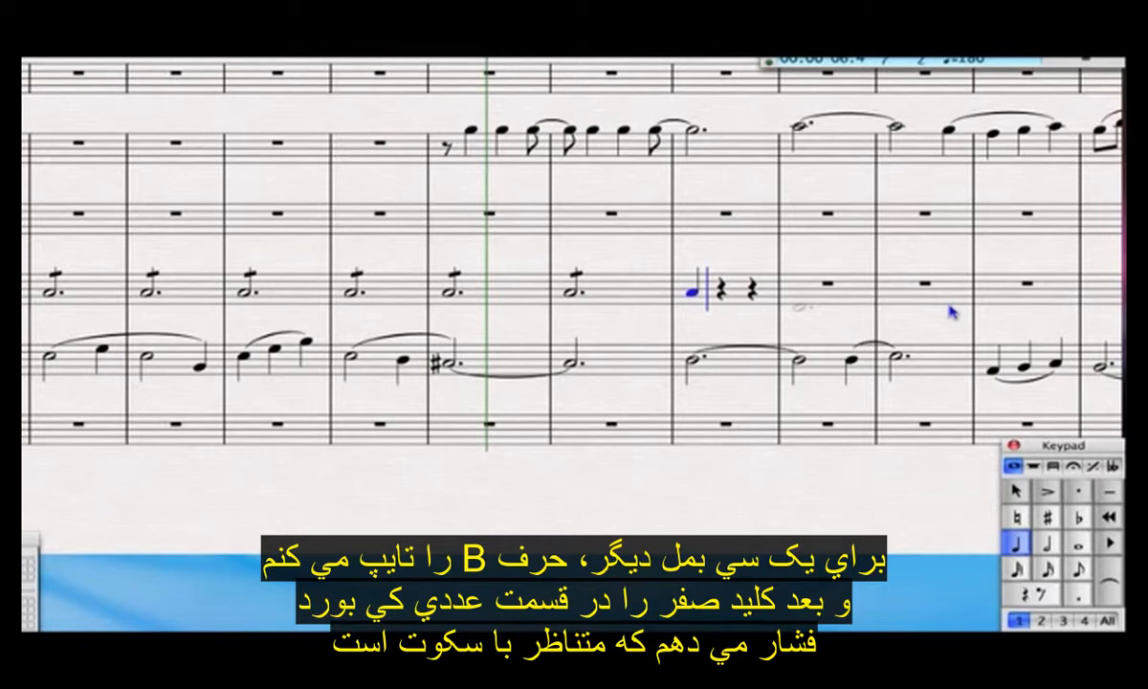
pyautogui.press('0')
pyautogui.press('0')
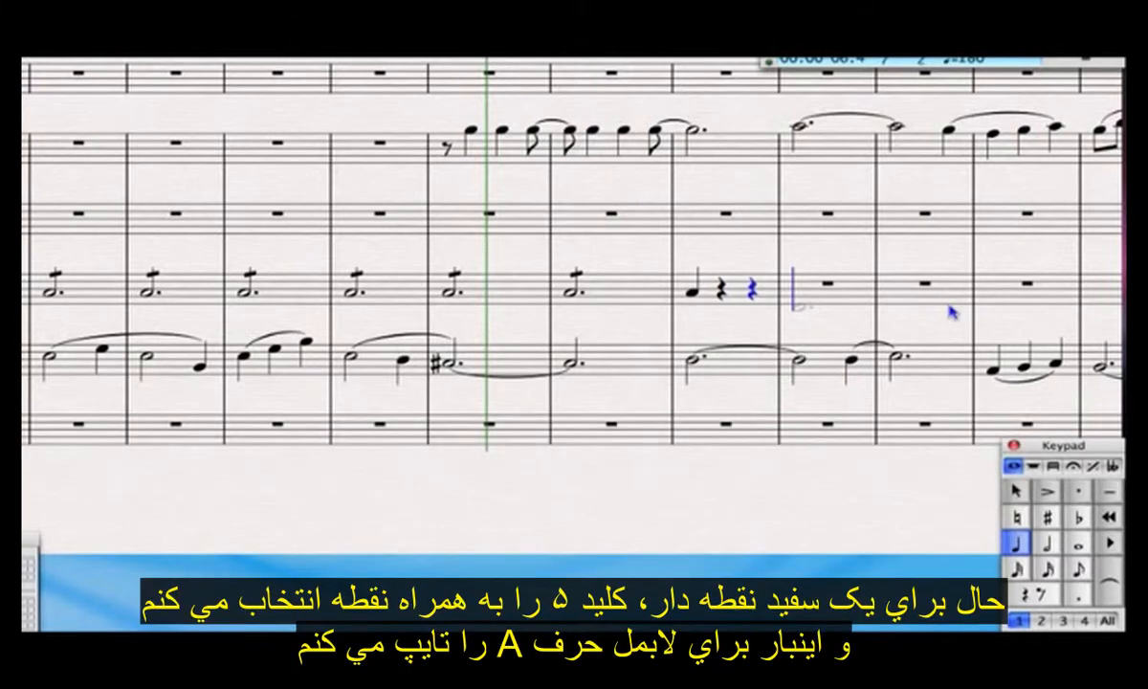
# Enter a dotted half note A in the following Viola bar and raise it by one octave.
pyautogui.press('5')
pyautogui.press('.')
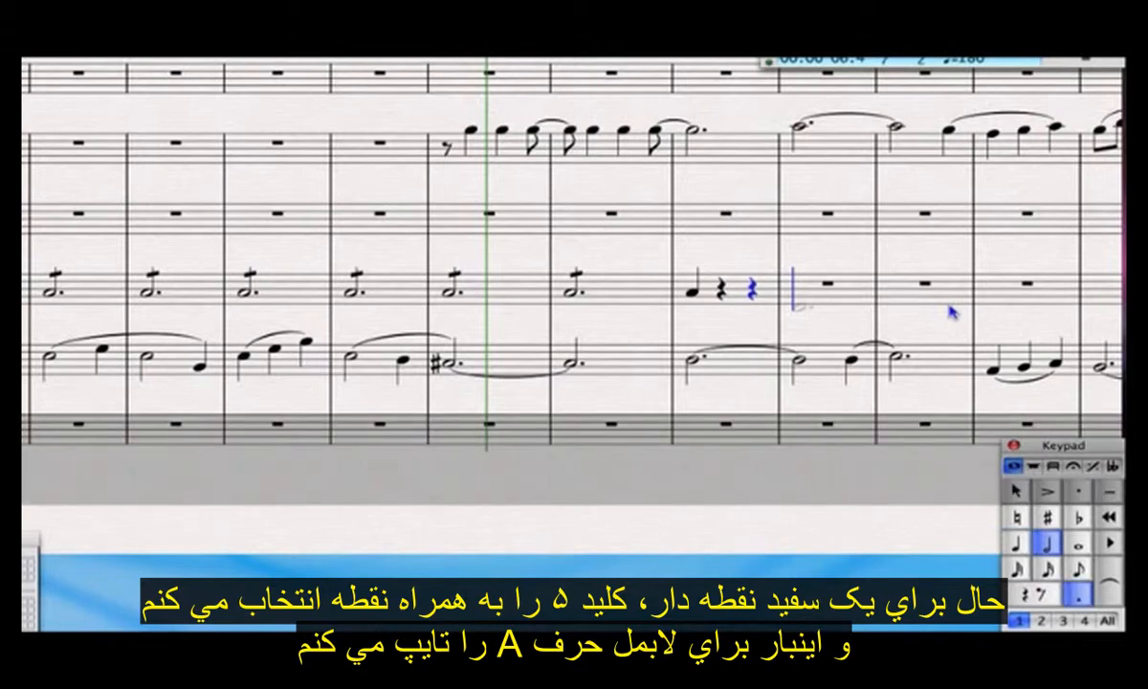
pyautogui.press('a')
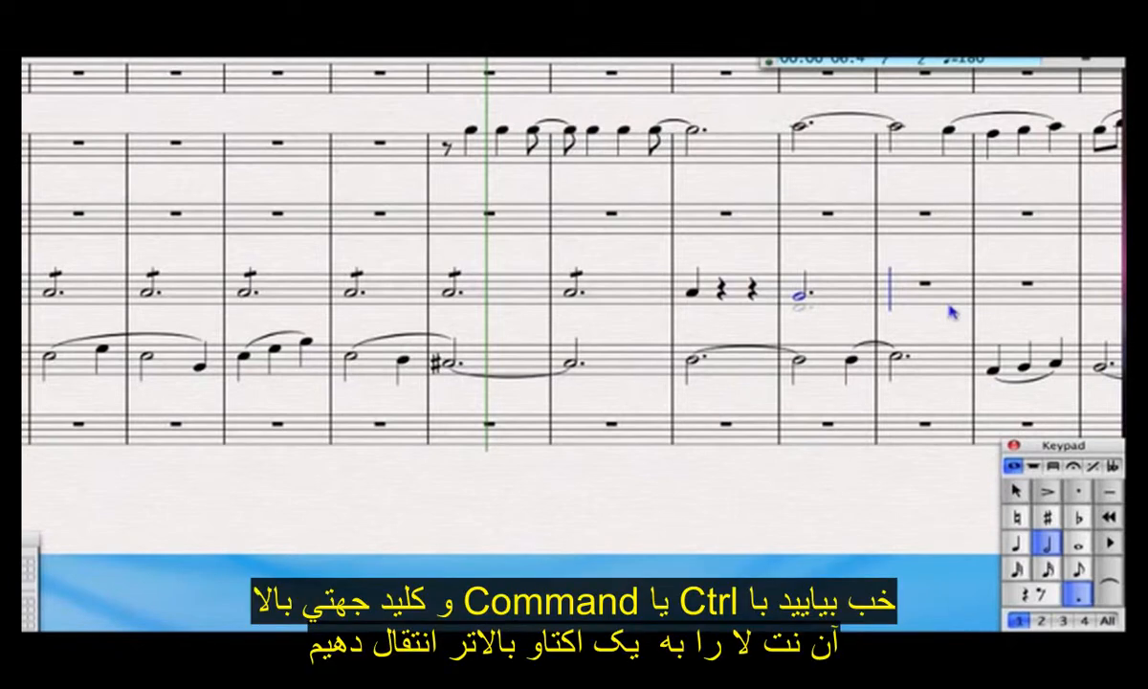
pyautogui.press('super+Up')
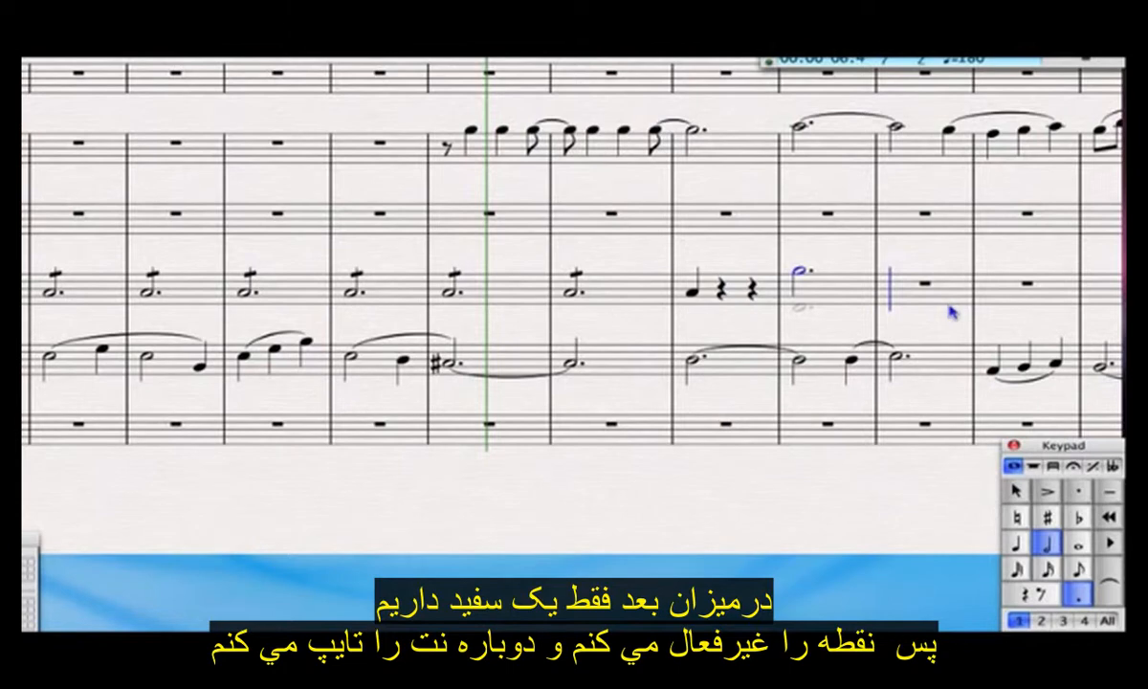
# Tie the high dotted half note A to an undotted half note A in the next Viola bar.
pyautogui.press('t')
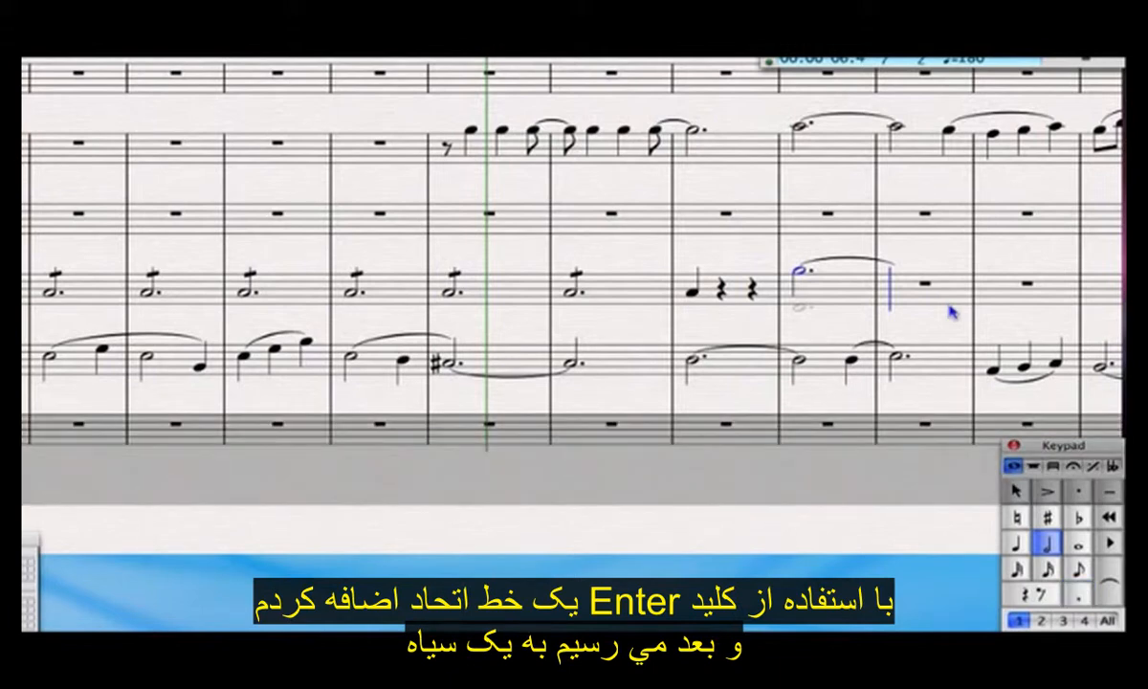
pyautogui.press('g')
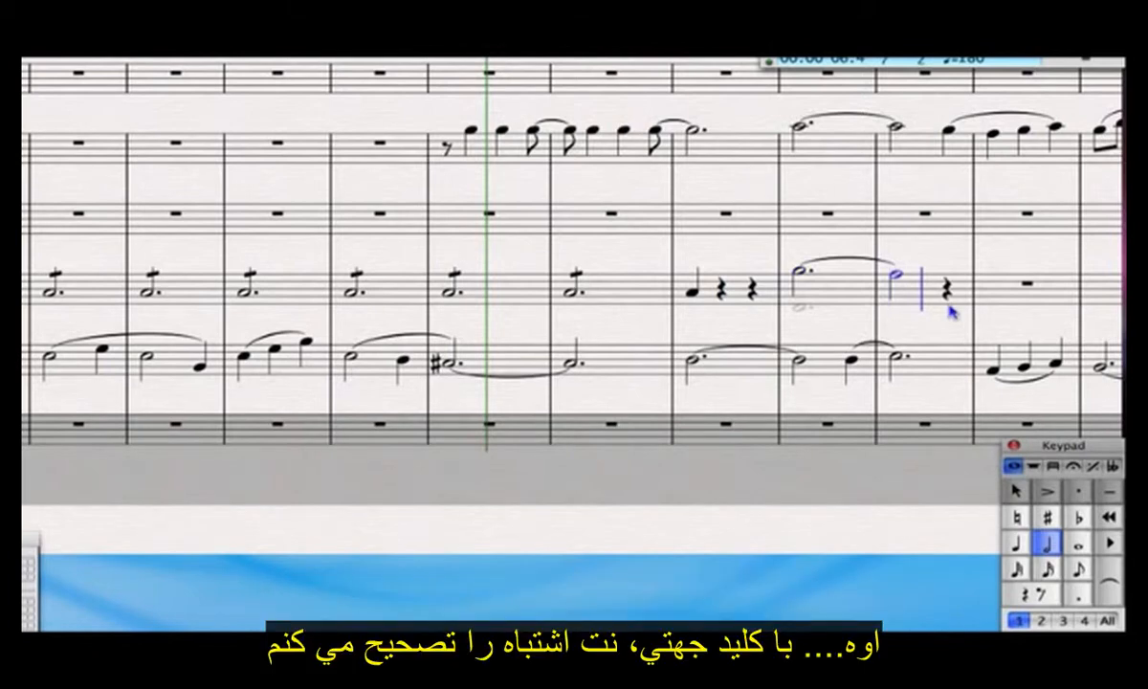
pyautogui.press('Up')
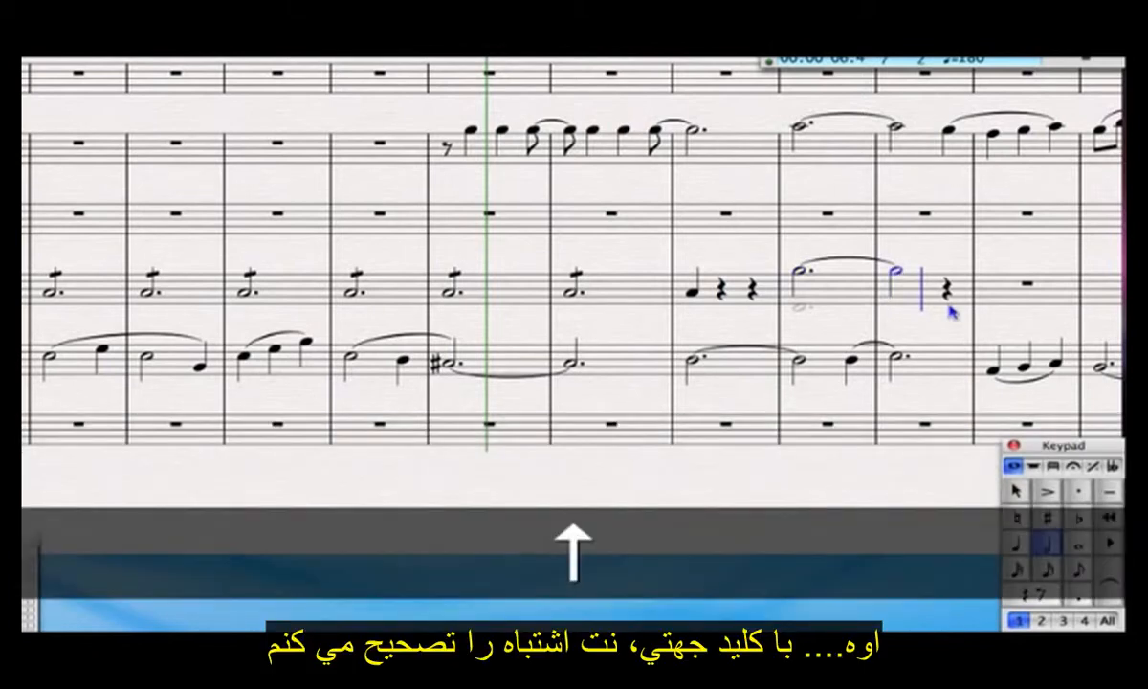
# Continue the Viola line after the half note A with quarter notes G, F, G and A.
pyautogui.press('4')
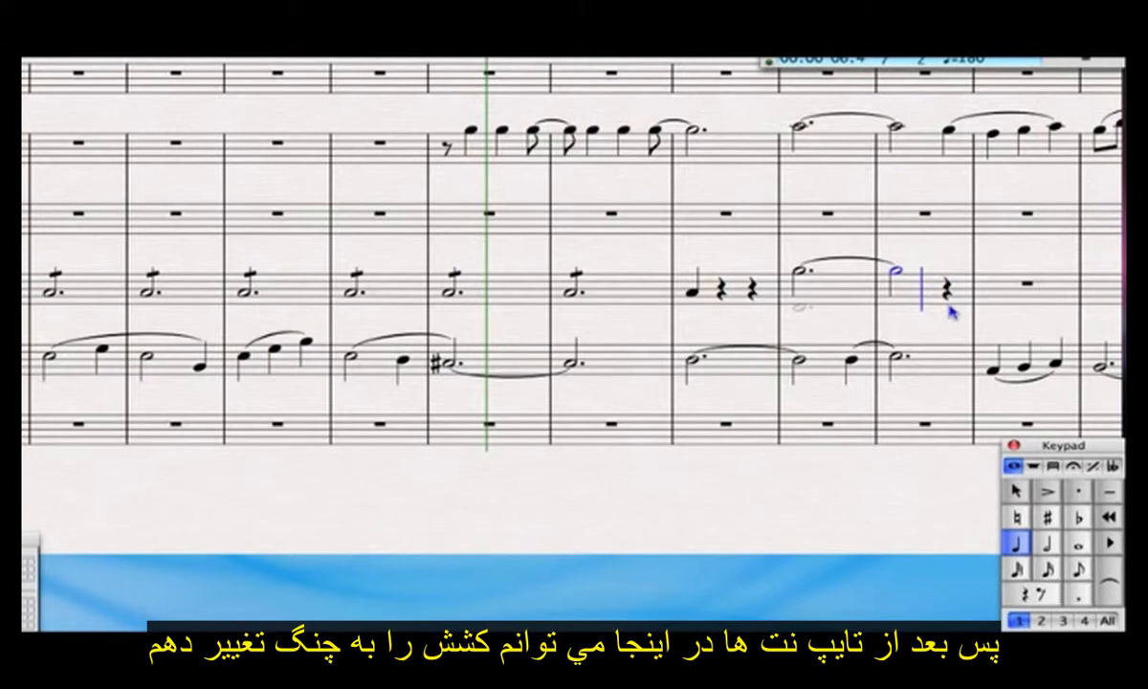
pyautogui.press('g')
pyautogui.press('f')
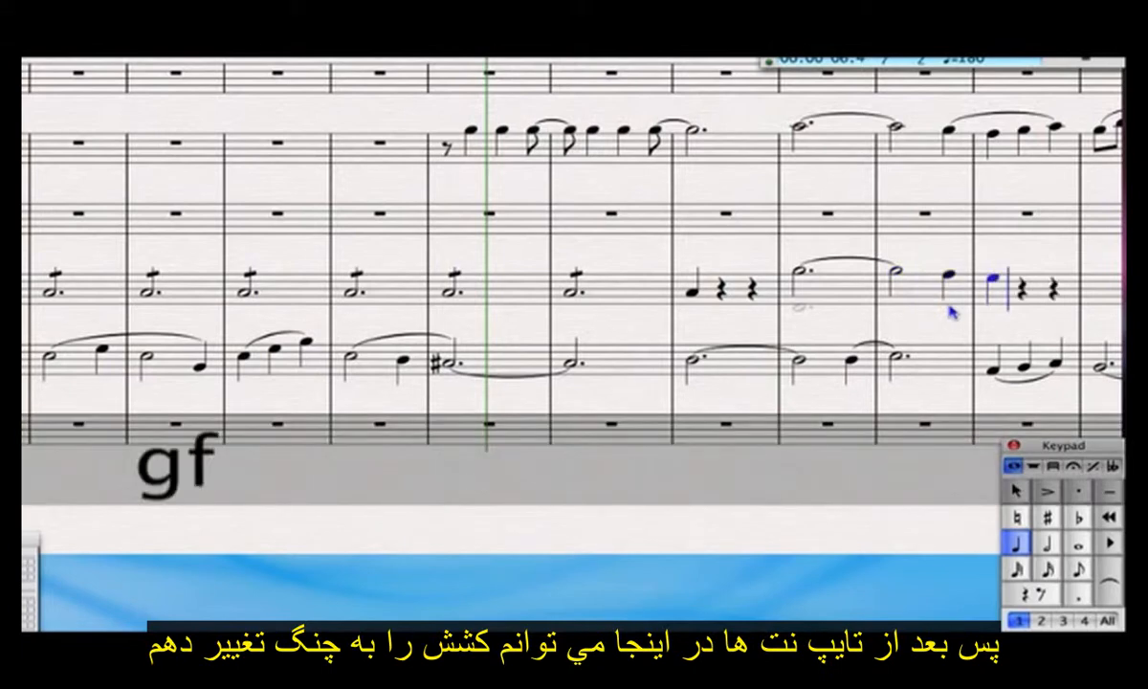
pyautogui.press('g')
pyautogui.press('a')
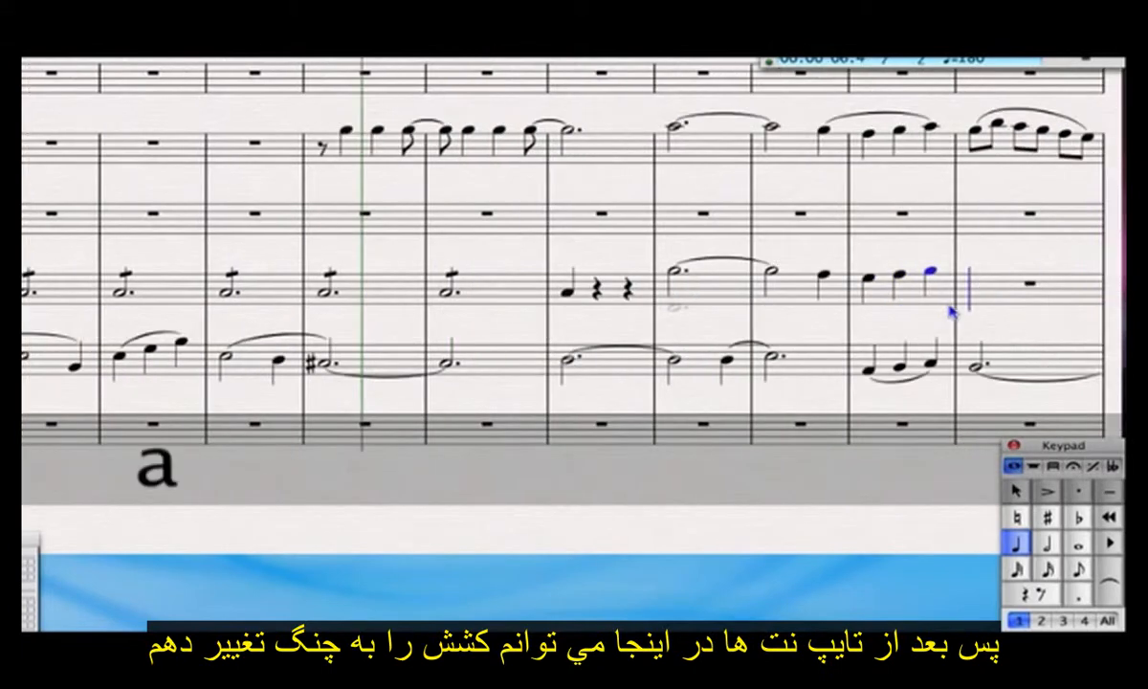
# Fill the last Viola bar of the system with eighth notes G, B, A, G, F and E.
pyautogui.press('3')
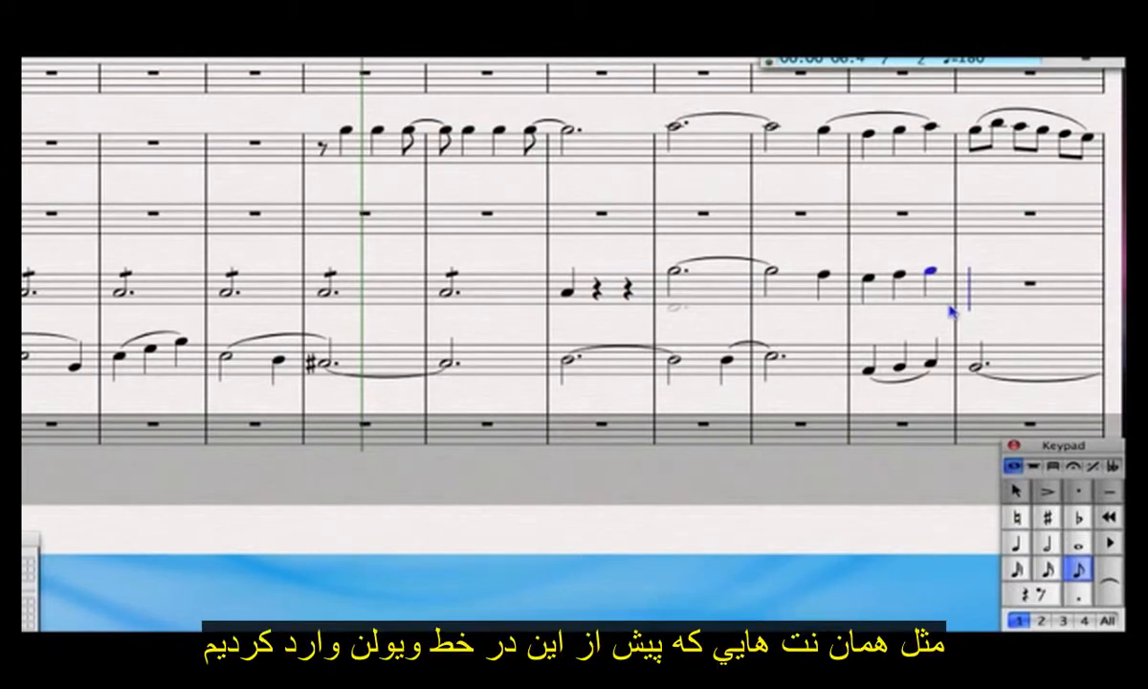
pyautogui.press('g')
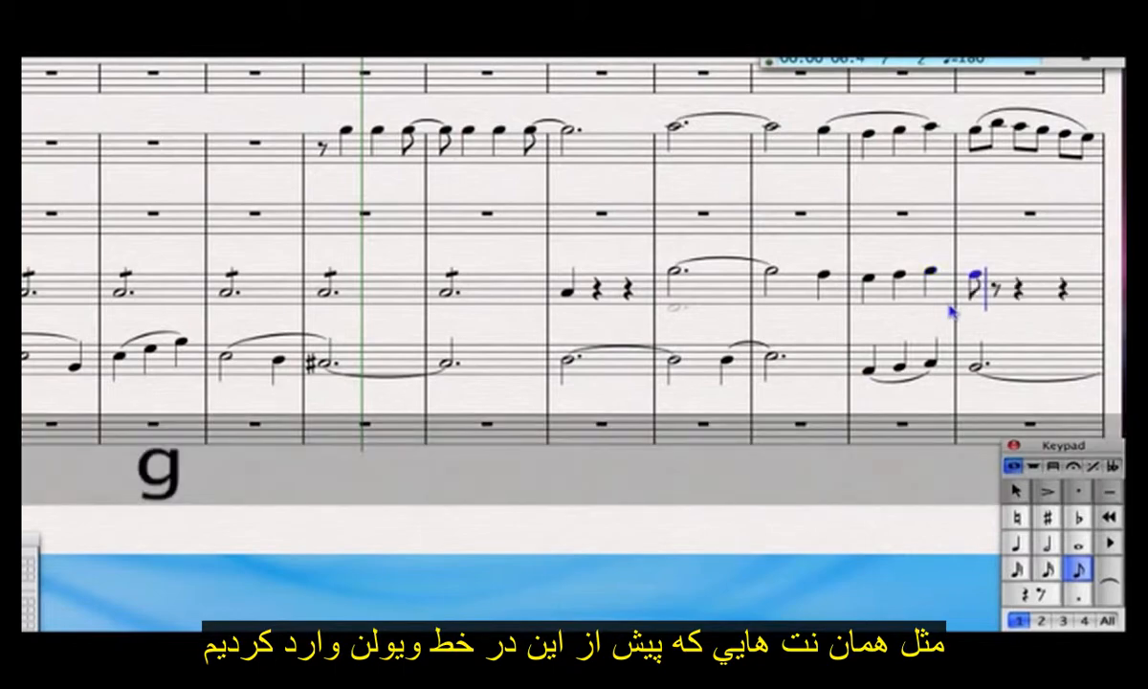
pyautogui.press('b')
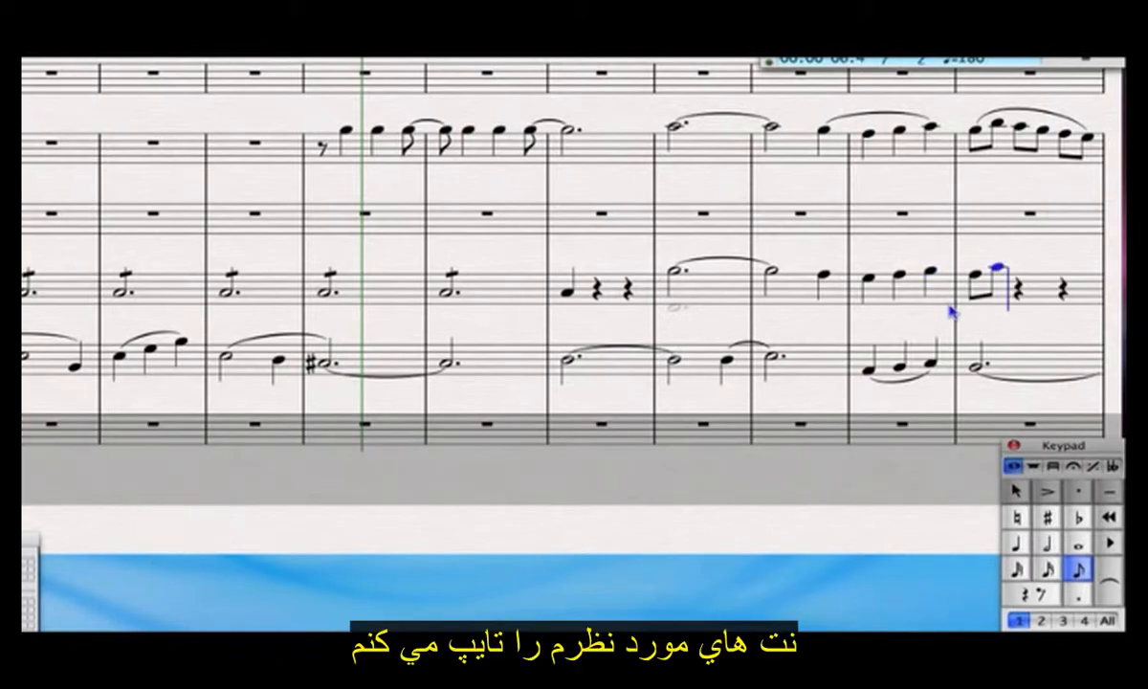
pyautogui.press('a')
pyautogui.press('g')
pyautogui.press('f')
pyautogui.press('e')
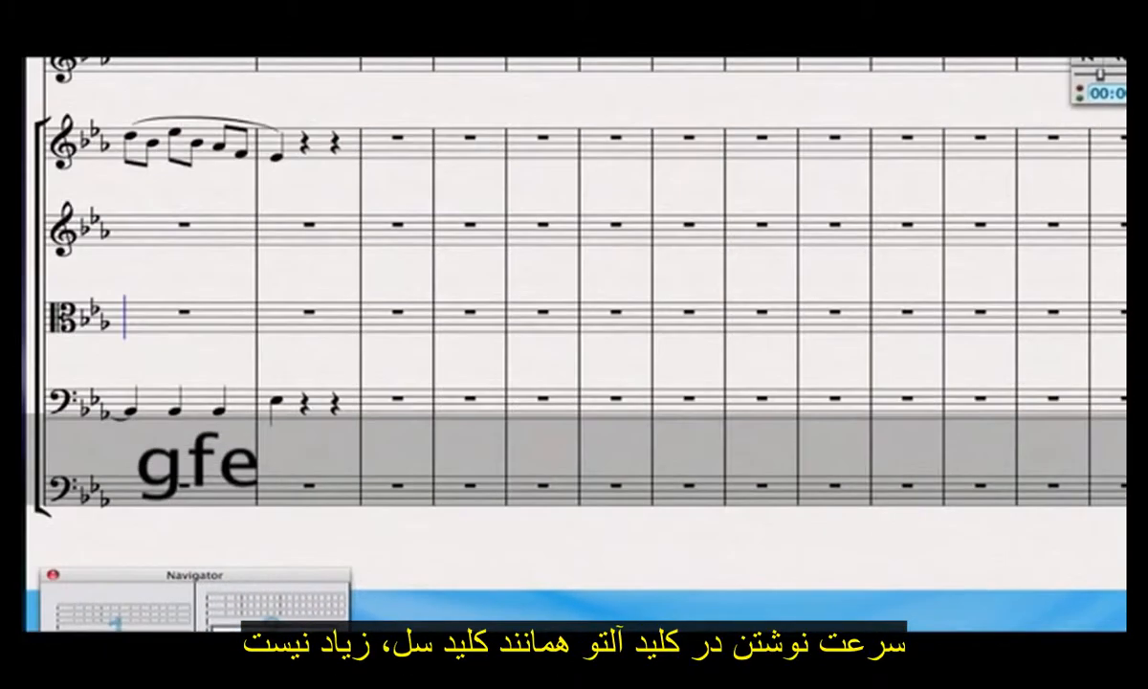
# Continue the Viola line in the first bar of the next system with eighth notes D, B, E, B, A and F.
pyautogui.press('d')
pyautogui.press('b')
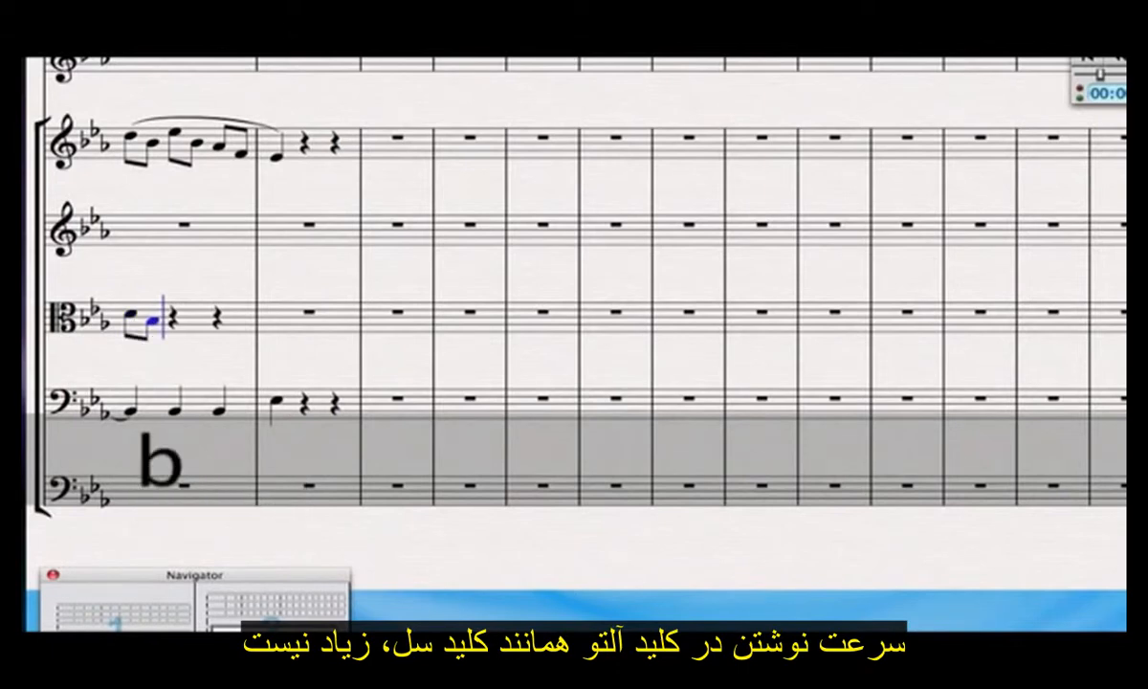
pyautogui.press('e')
pyautogui.press('b')
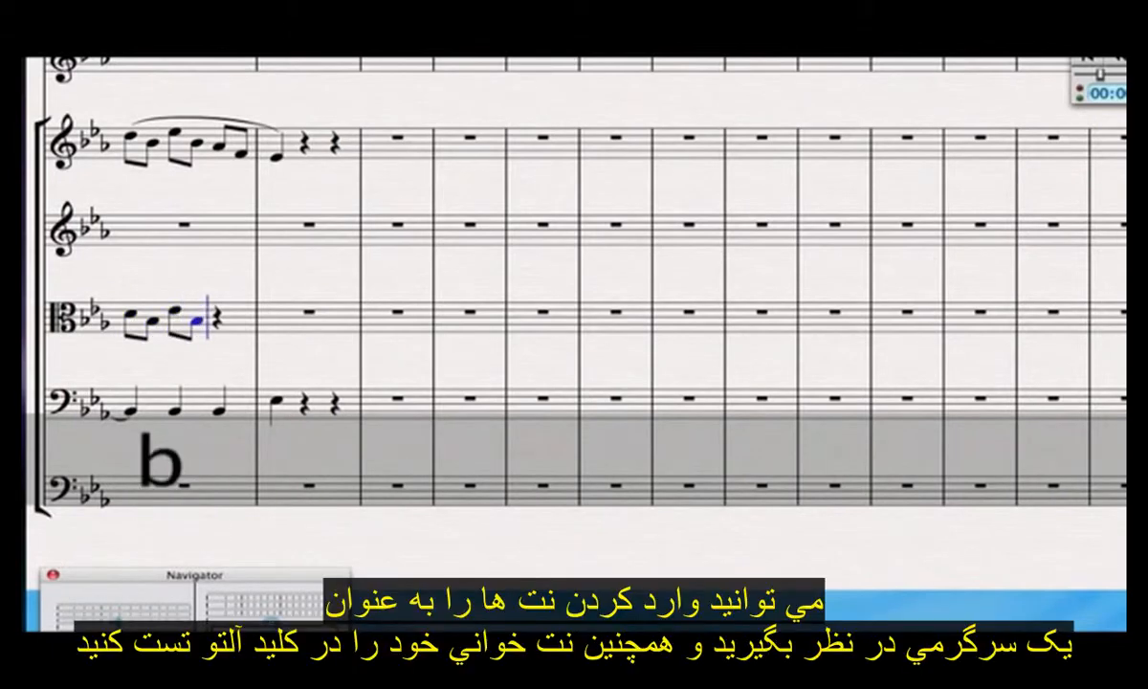
pyautogui.press('a')
pyautogui.press('f')
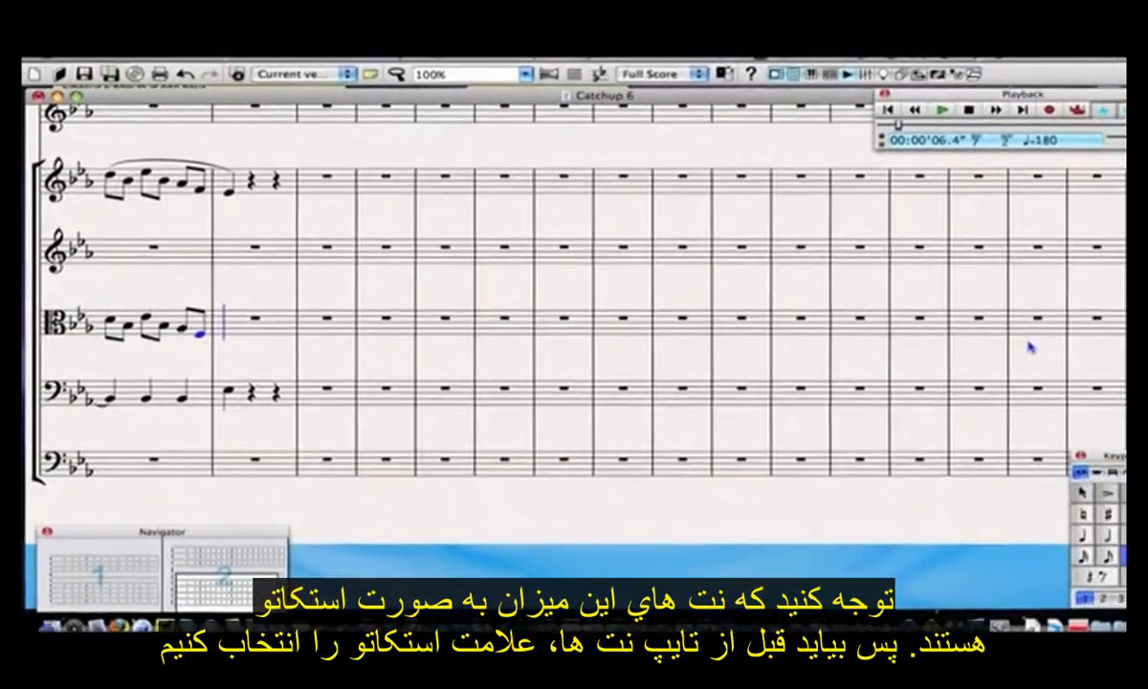
# Start the next Viola bar with a staccato eighth note G and three staccato eighth notes E, each E with a third above.
pyautogui.press('KP_Divide')
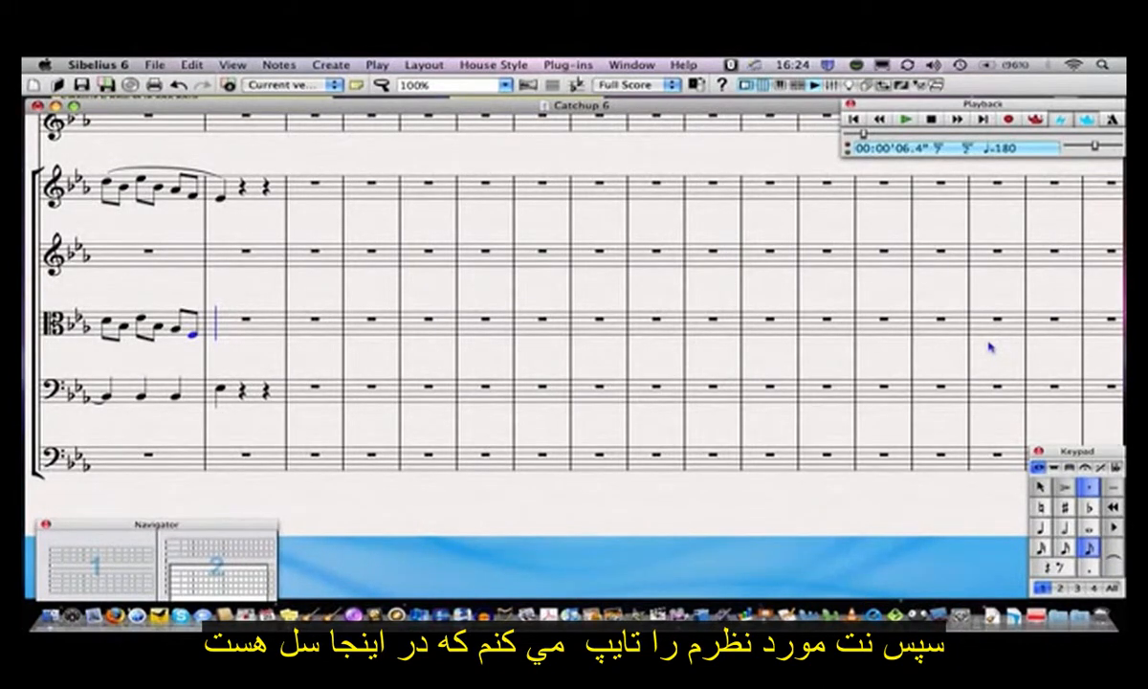
pyautogui.press('g')
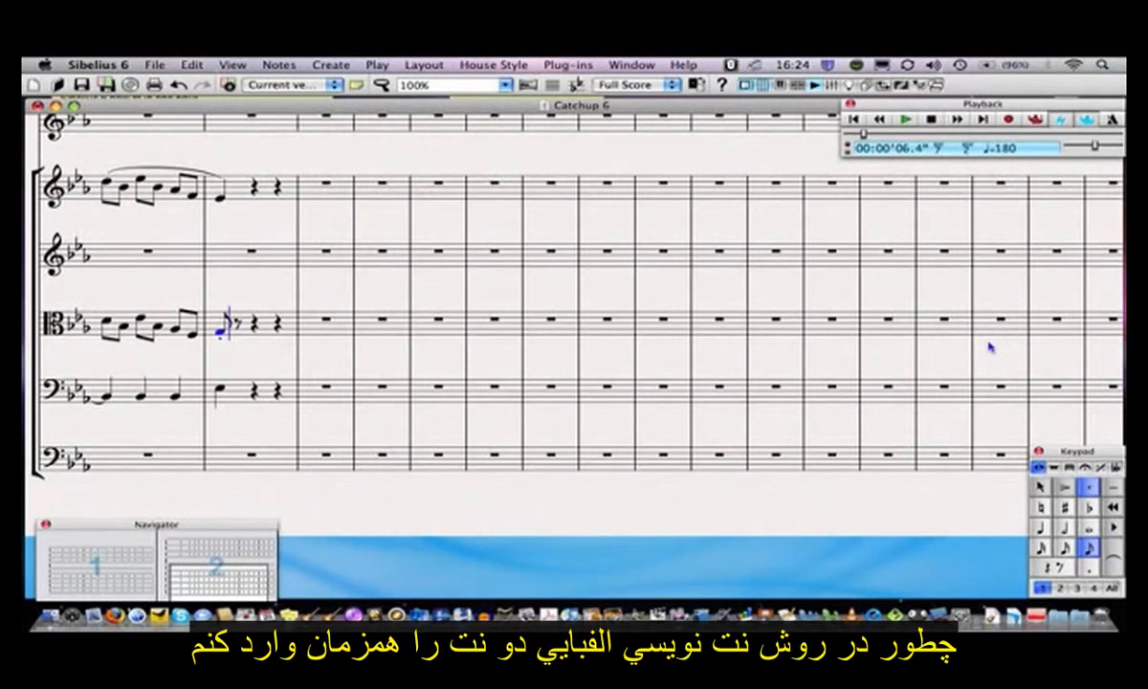
pyautogui.press('e')
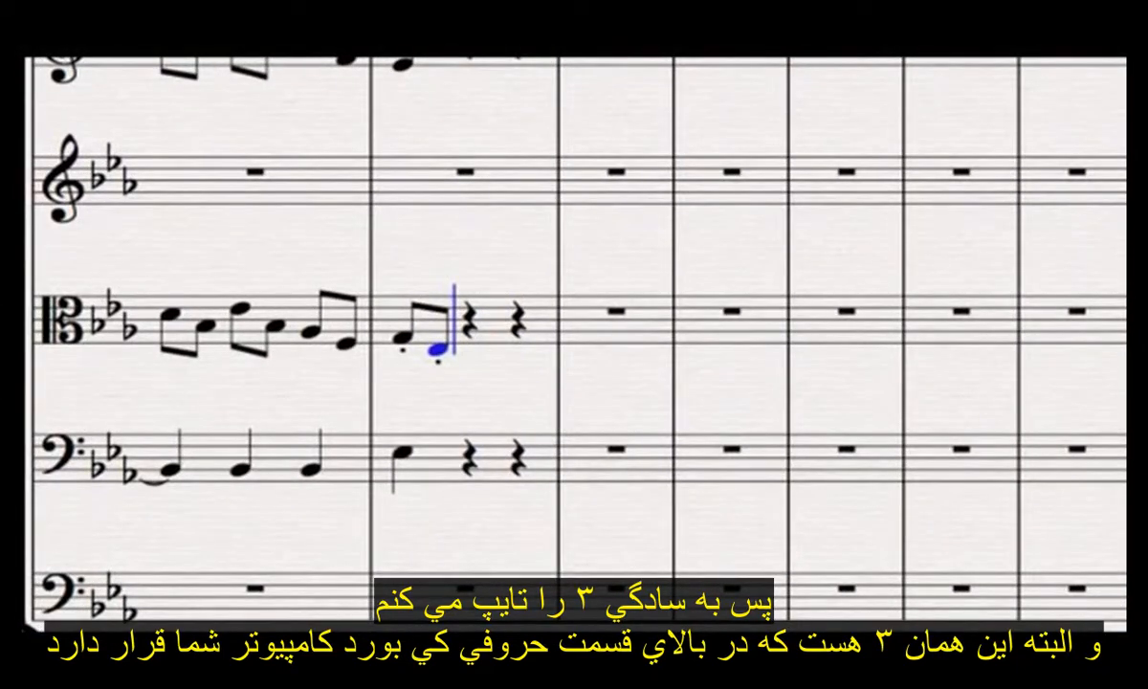
pyautogui.press('3')
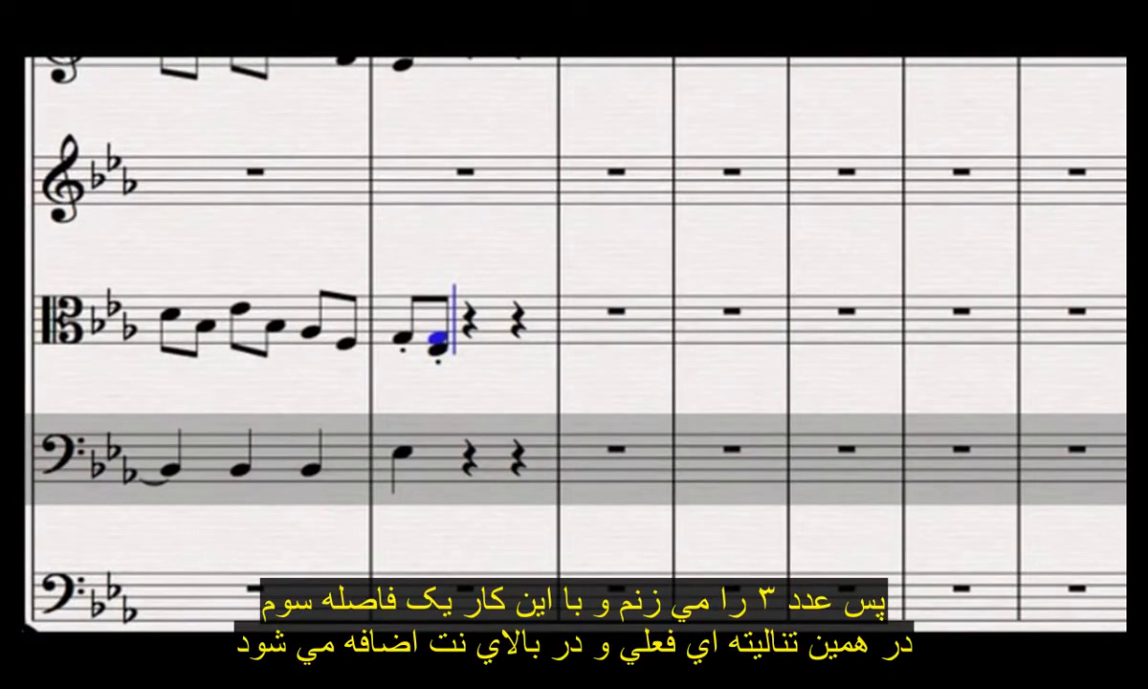
pyautogui.press('e')
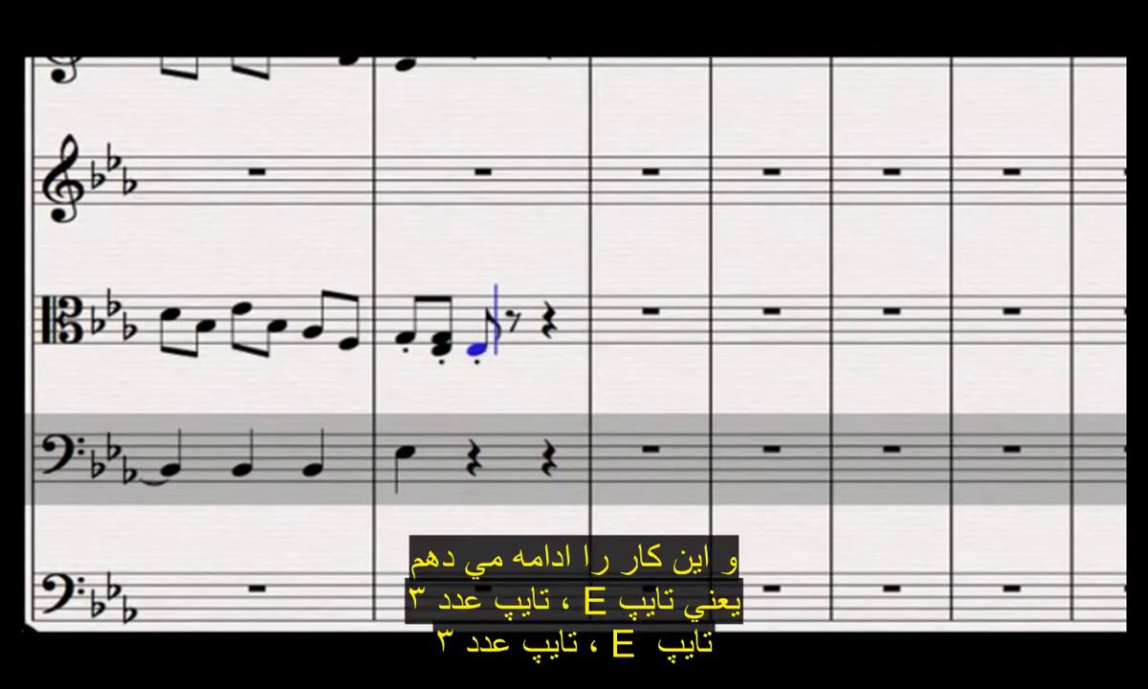
pyautogui.press('3')
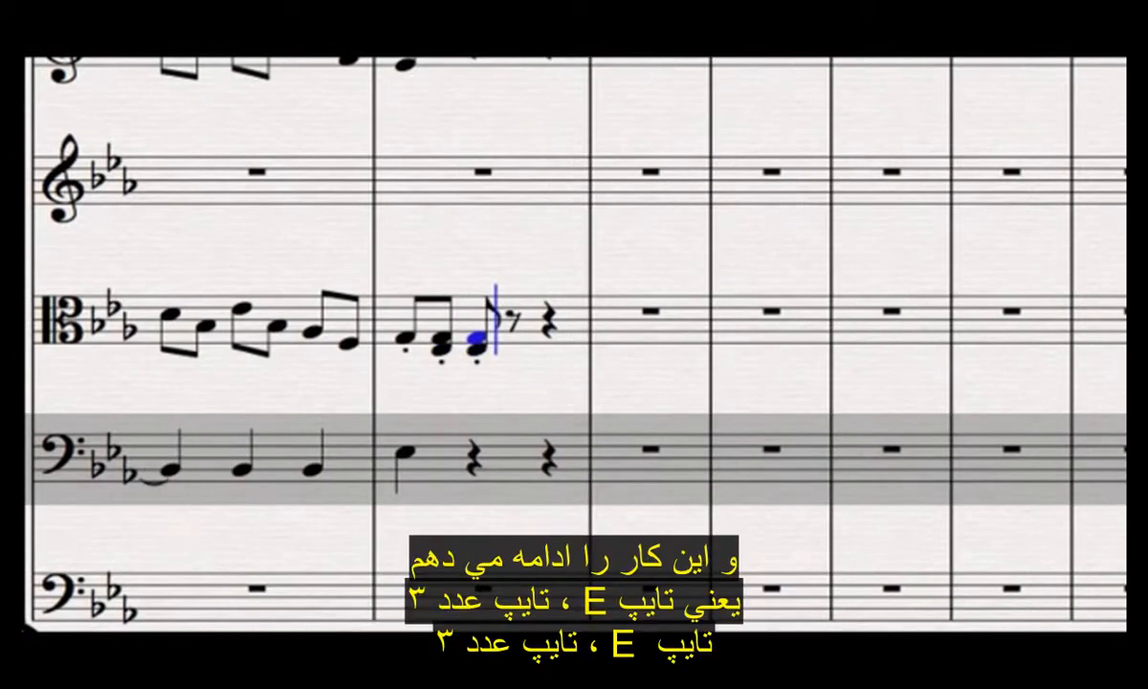
pyautogui.press('e')
pyautogui.press('3')
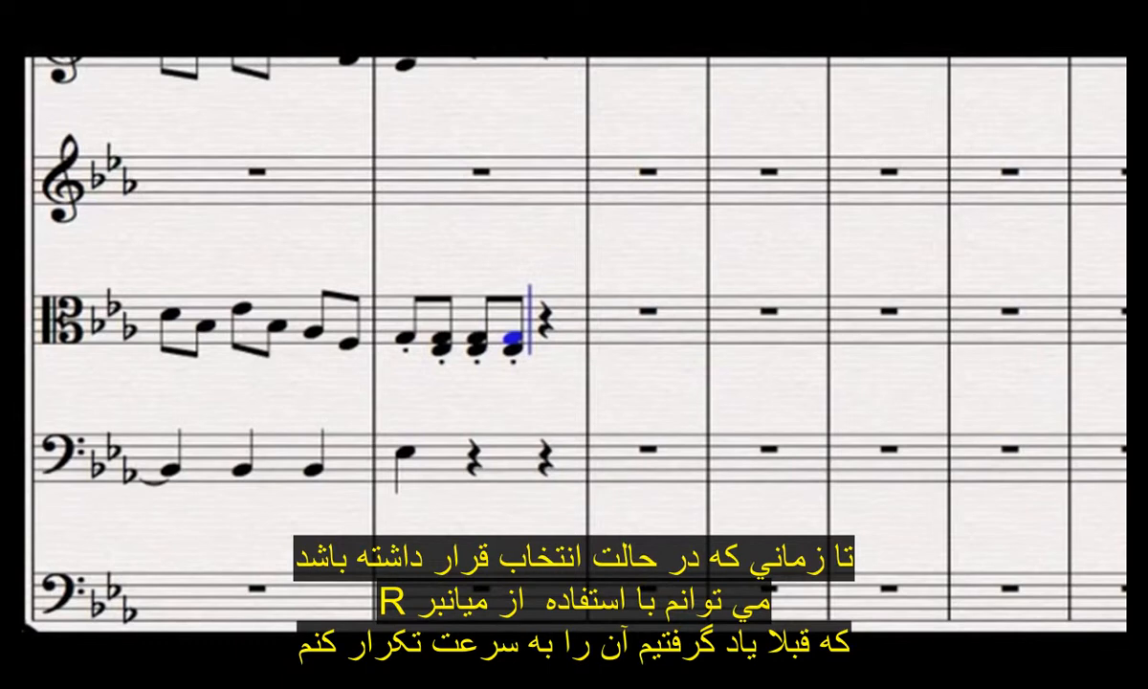
# Repeat the staccato E and G chord twice to complete the Viola bar, and leave note input.
pyautogui.press('r')
pyautogui.press('r')
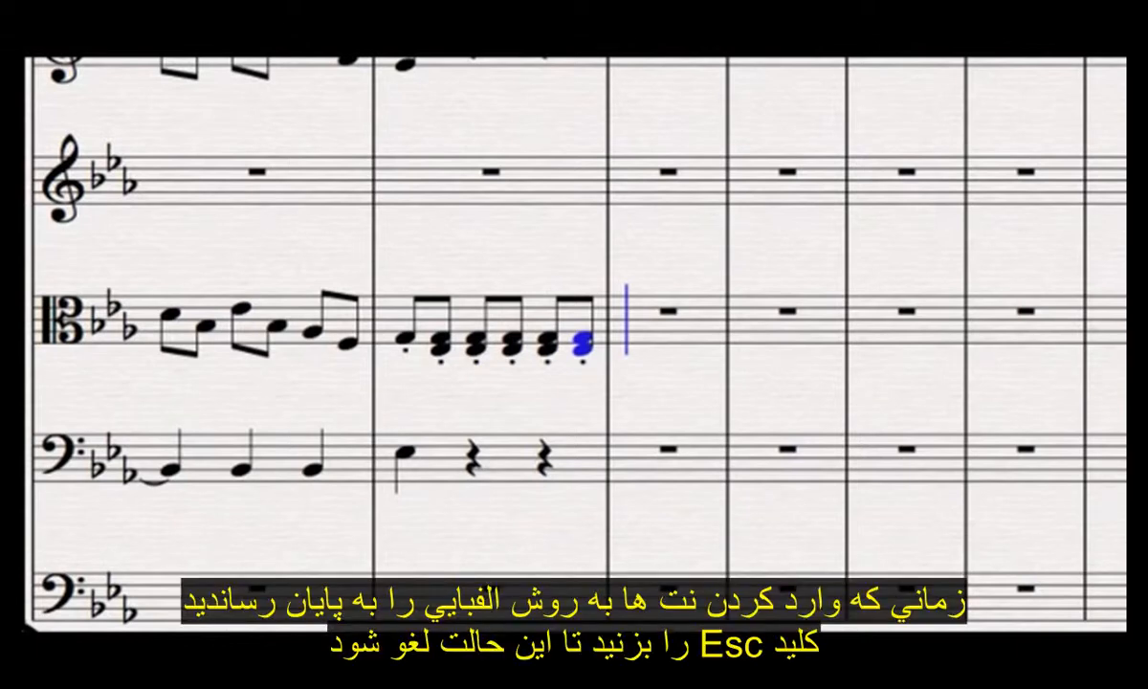
pyautogui.press('Escape')
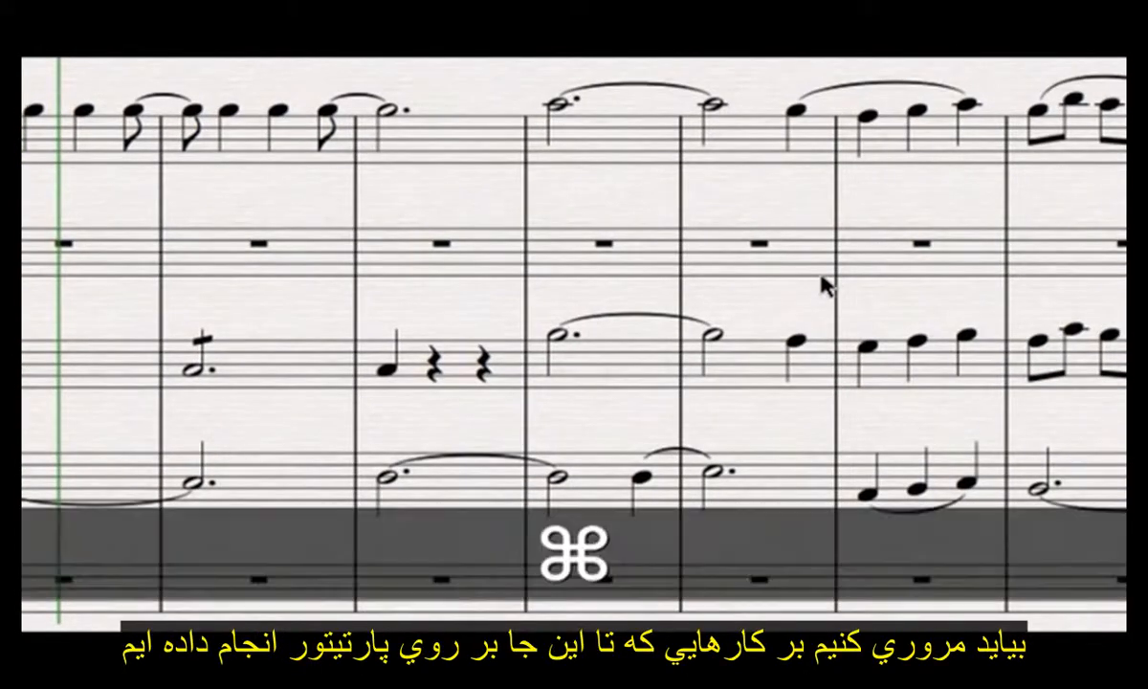
# Return to the beginning of the score and review the opening chords and the string parts that follow.
pyautogui.press('super+Home')
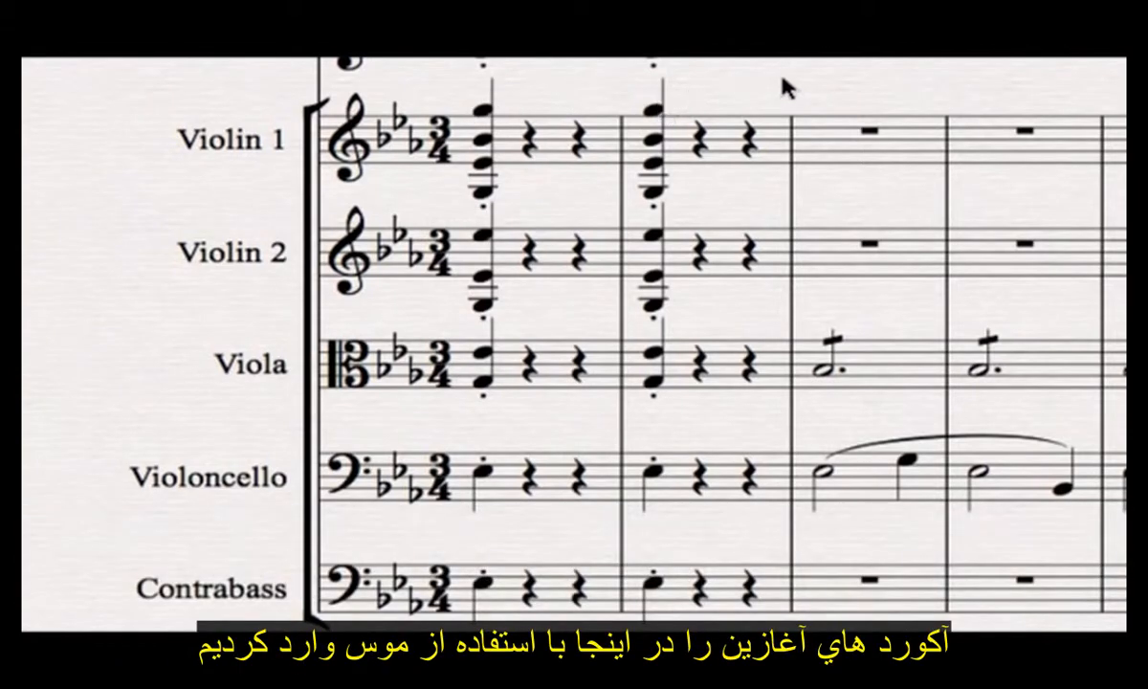
pyautogui.moveTo(1037, 203); pyautogui.dragTo(877, 10)
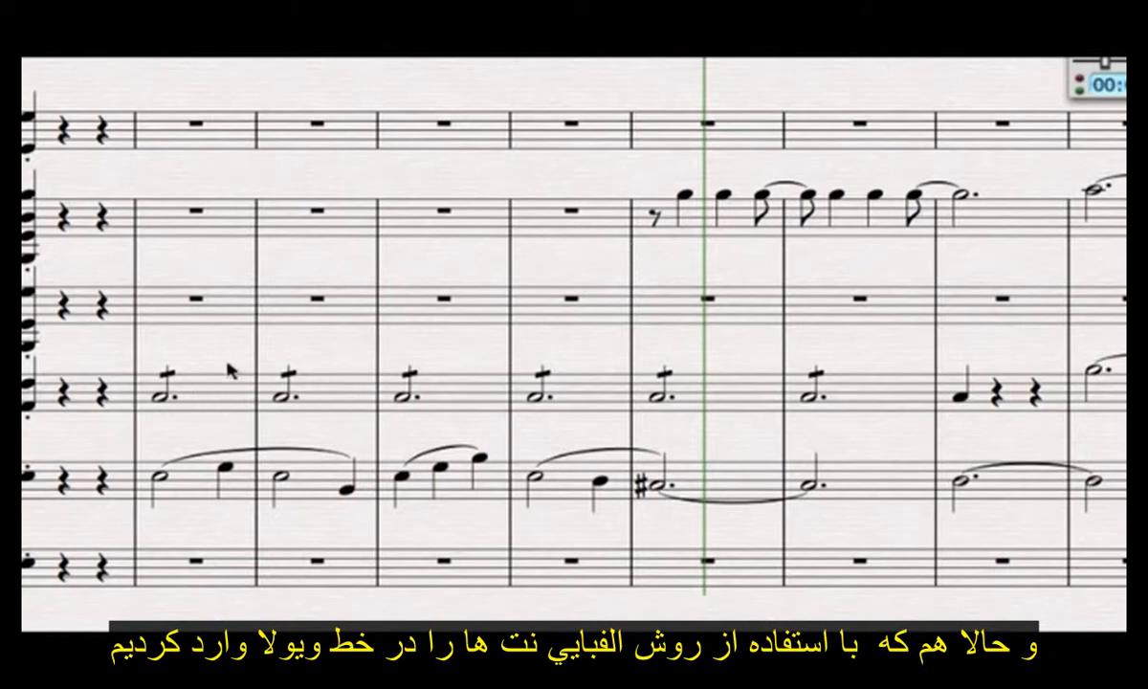
pyautogui.moveTo(212, 354); pyautogui.dragTo(351, 359)
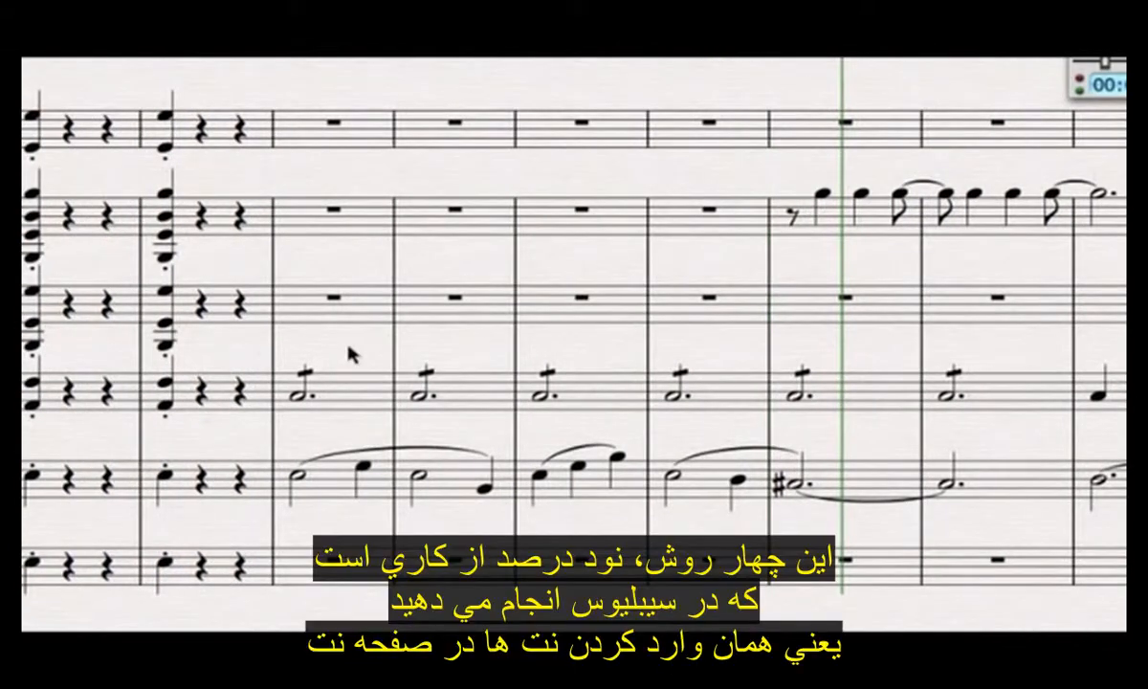